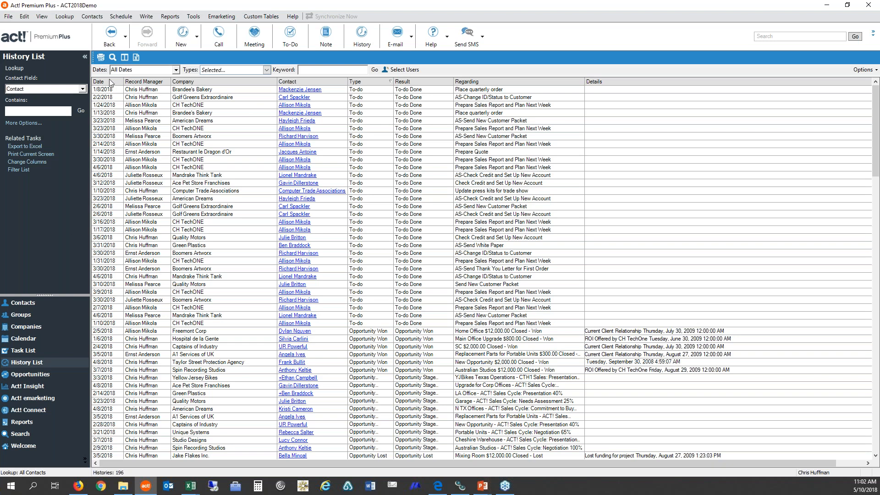
Review the available date ranges and history types for filtering the History List, leaving the filters unchanged
{"action": "left_click", "coordinate": [172, 71]}
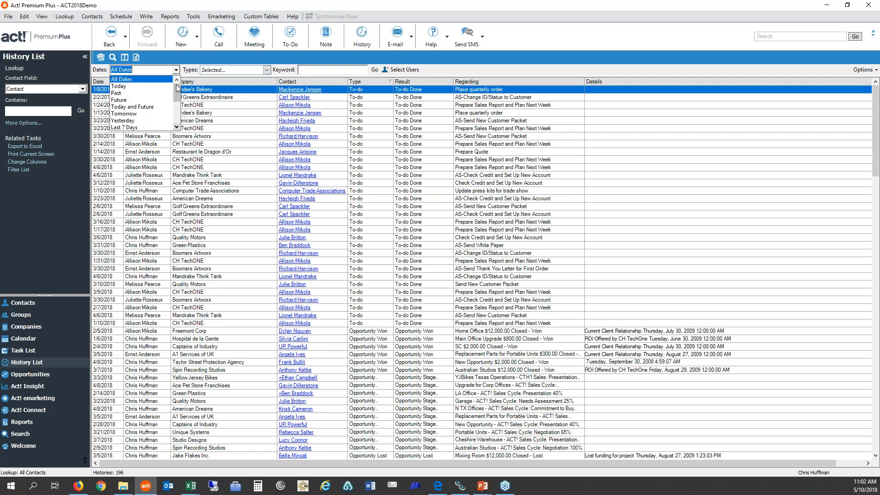
{"action": "scroll", "coordinate": [179, 104], "scroll_direction": "down", "scroll_amount": 1}
{"action": "scroll", "coordinate": [179, 104], "scroll_direction": "down", "scroll_amount": 2}
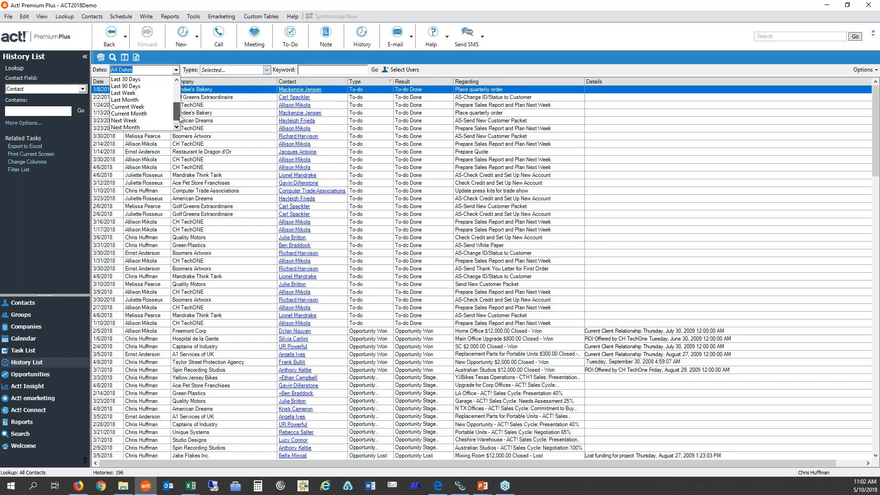
{"action": "left_click", "coordinate": [265, 71]}
{"action": "left_click", "coordinate": [266, 71]}
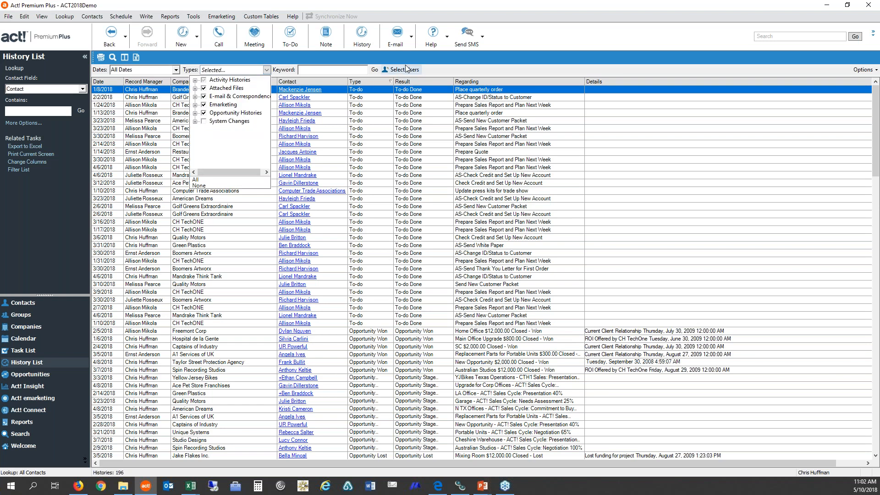
{"action": "left_click", "coordinate": [421, 172]}
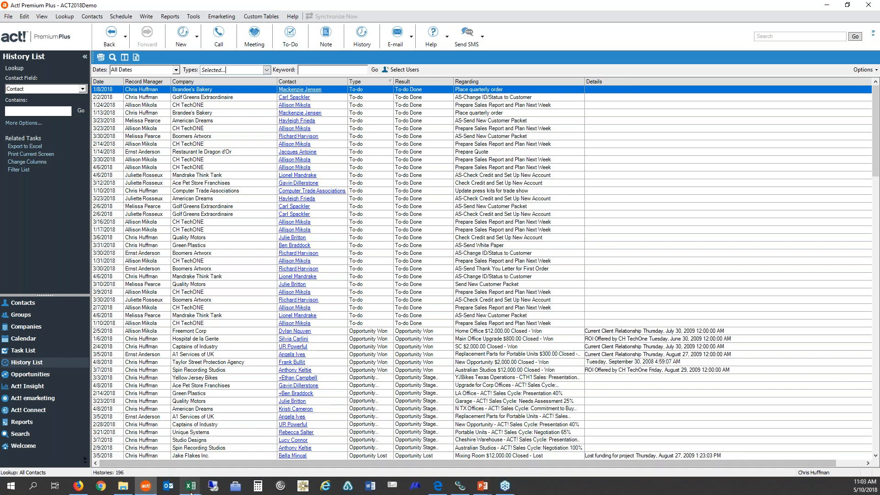
Switch to the History List PivotTable.xlsx workbook in Excel and show its PivotTable sheet
{"action": "mouse_move", "coordinate": [191, 492]}
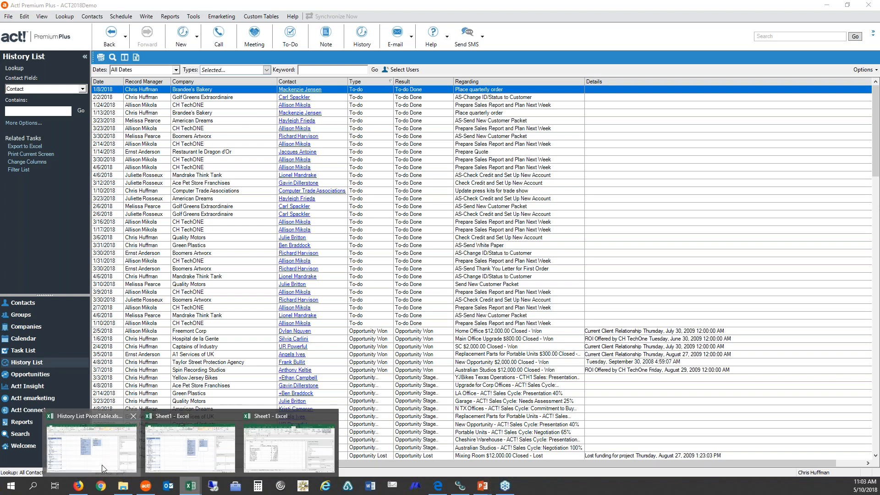
{"action": "left_click", "coordinate": [101, 465]}
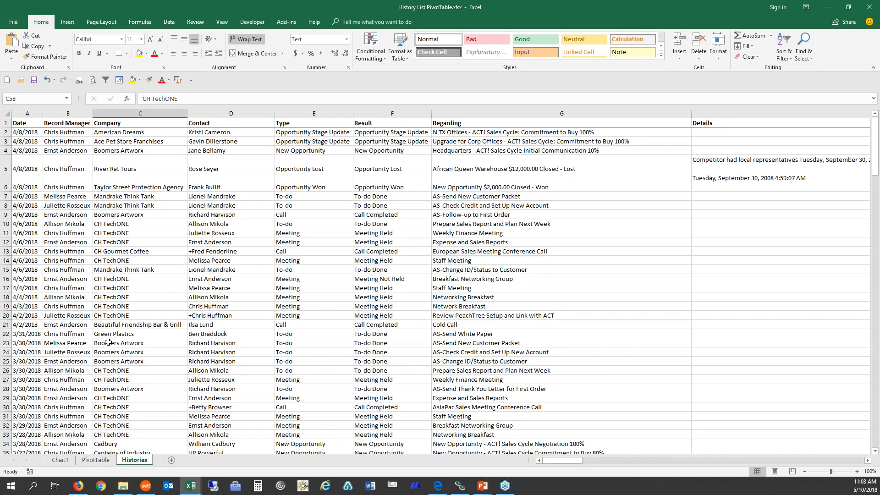
{"action": "left_click", "coordinate": [105, 462]}
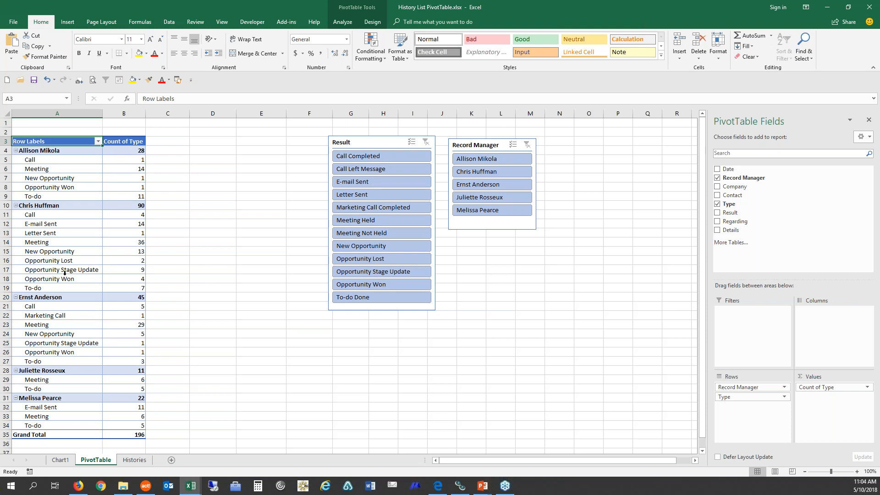
Return to Act! and look through the History List's date range options, such as Current Month
{"action": "left_click", "coordinate": [151, 487]}
{"action": "left_click", "coordinate": [176, 70]}
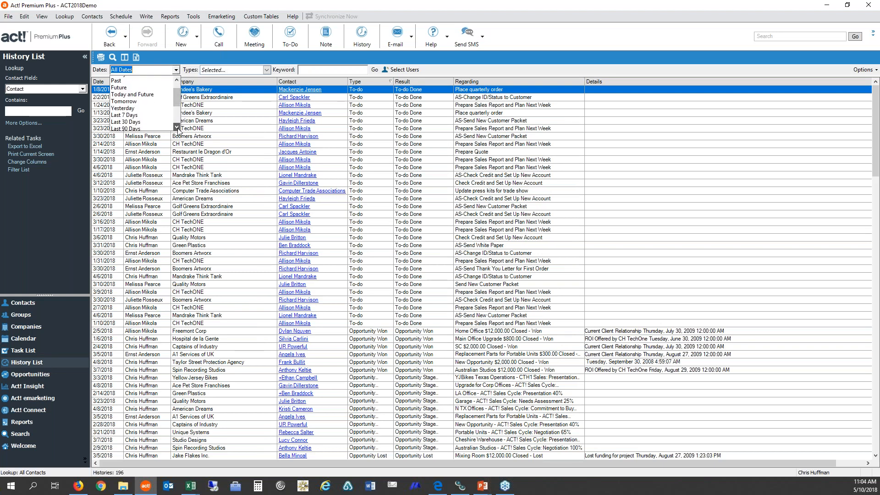
{"action": "scroll", "coordinate": [135, 109], "scroll_direction": "down", "scroll_amount": 2}
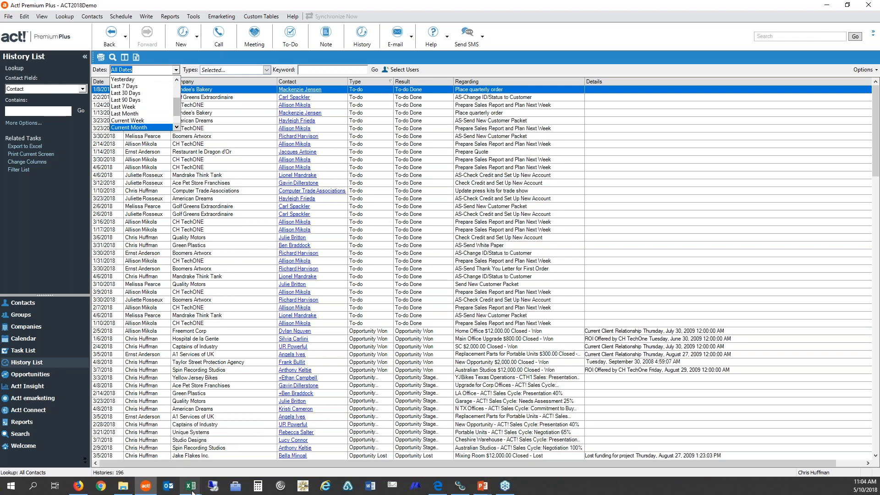
Switch back to the Excel pivot table workbook and drill down into the first record manager's Meeting count on a new sheet
{"action": "mouse_move", "coordinate": [192, 488]}
{"action": "left_click", "coordinate": [95, 465]}
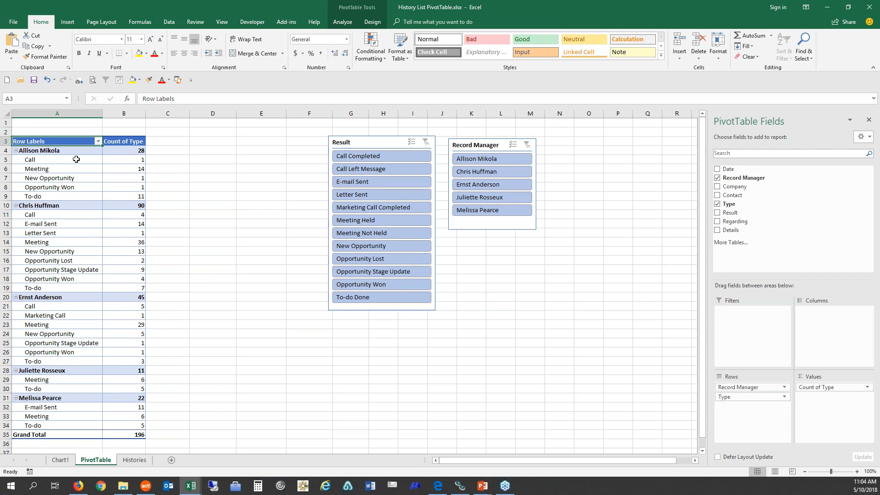
{"action": "mouse_move", "coordinate": [113, 169]}
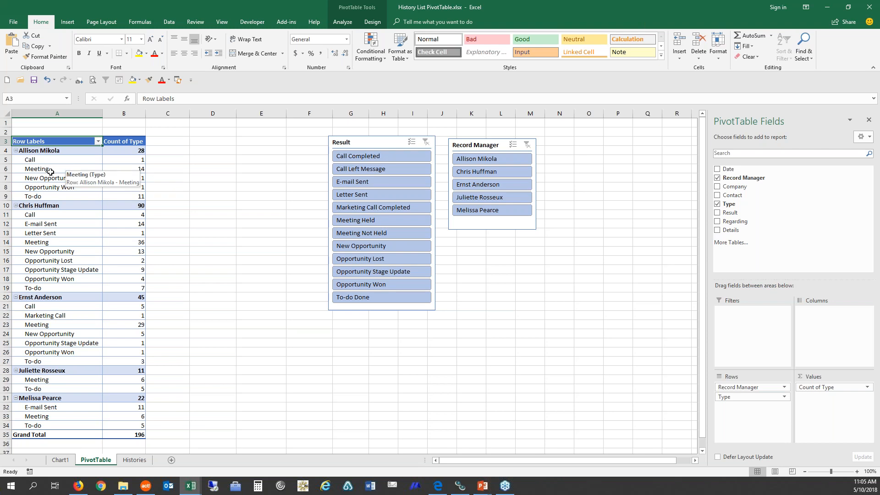
{"action": "left_click", "coordinate": [135, 170]}
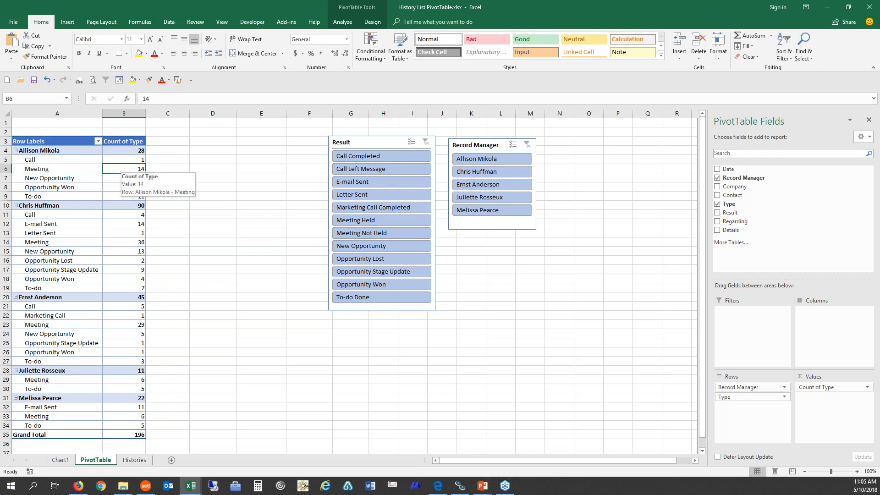
{"action": "double_click", "coordinate": [135, 170]}
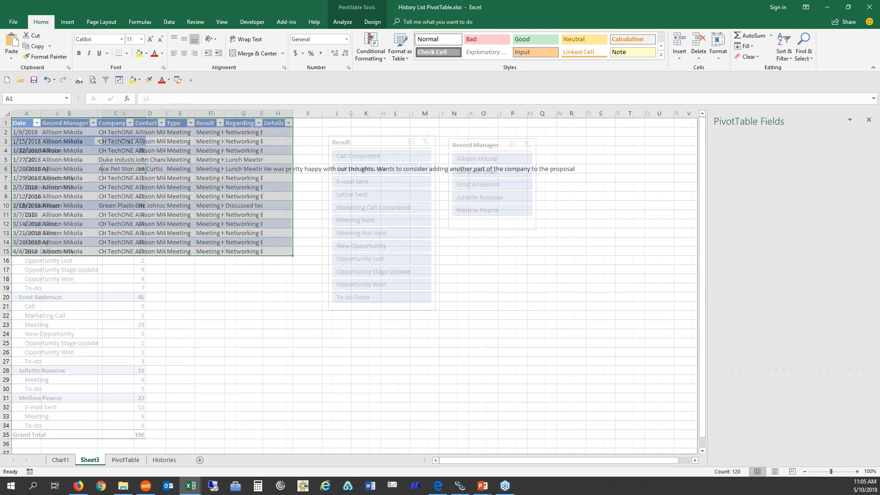
Auto-fit all column widths on the new meeting details sheet and clear the selection
{"action": "left_click", "coordinate": [7, 114]}
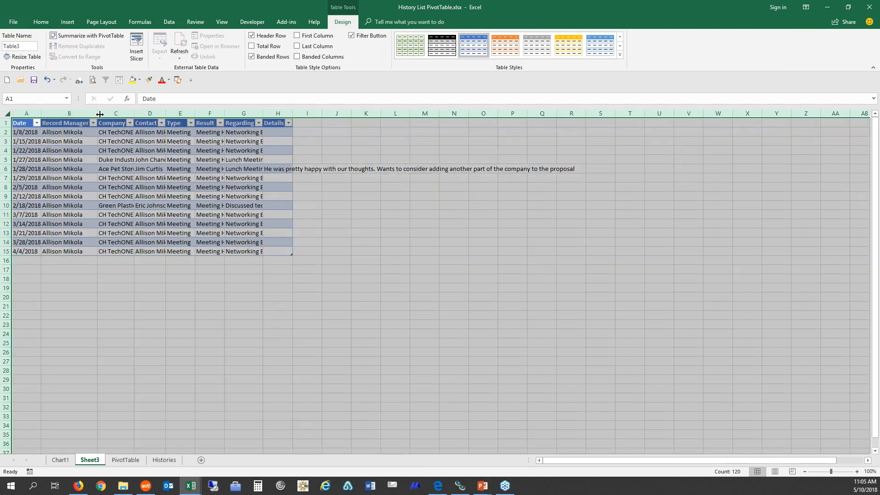
{"action": "double_click", "coordinate": [100, 114]}
{"action": "left_click", "coordinate": [266, 288]}
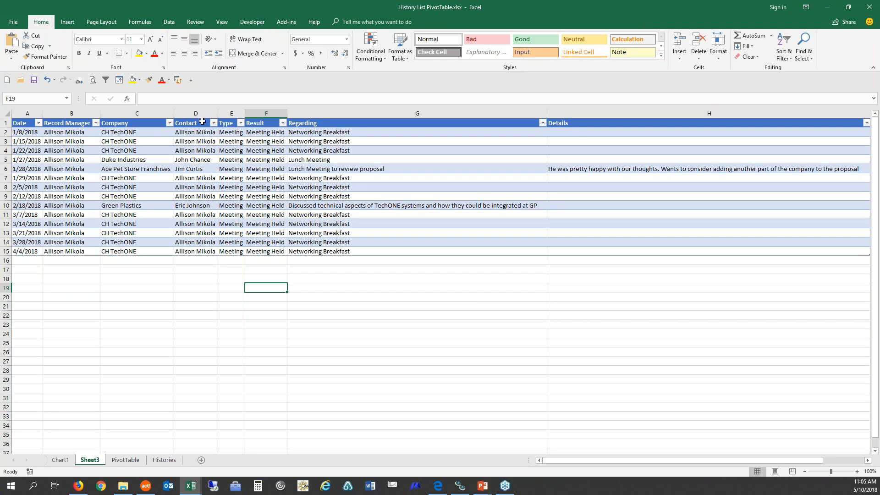
On the PivotTable sheet, move Record Manager from rows to columns and place the Result slicer clear of the table
{"action": "left_click", "coordinate": [118, 461]}
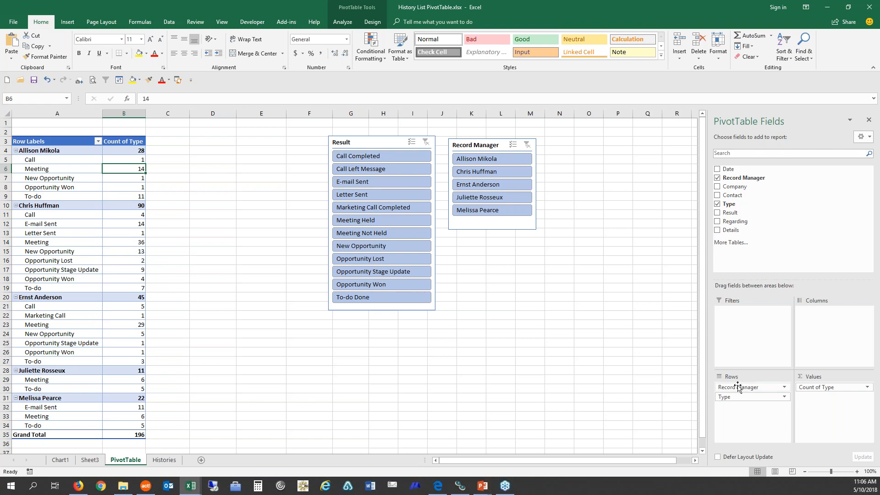
{"action": "left_click_drag", "start_coordinate": [752, 387], "coordinate": [834, 314]}
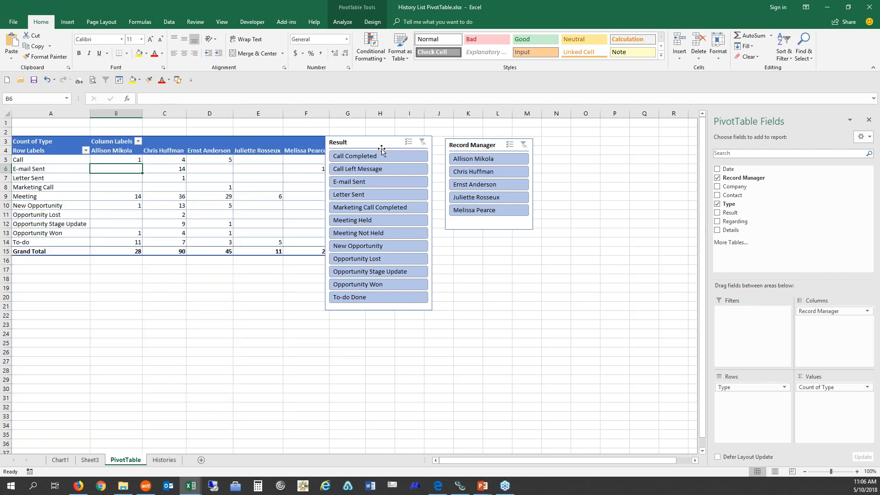
{"action": "left_click_drag", "start_coordinate": [386, 148], "coordinate": [602, 142]}
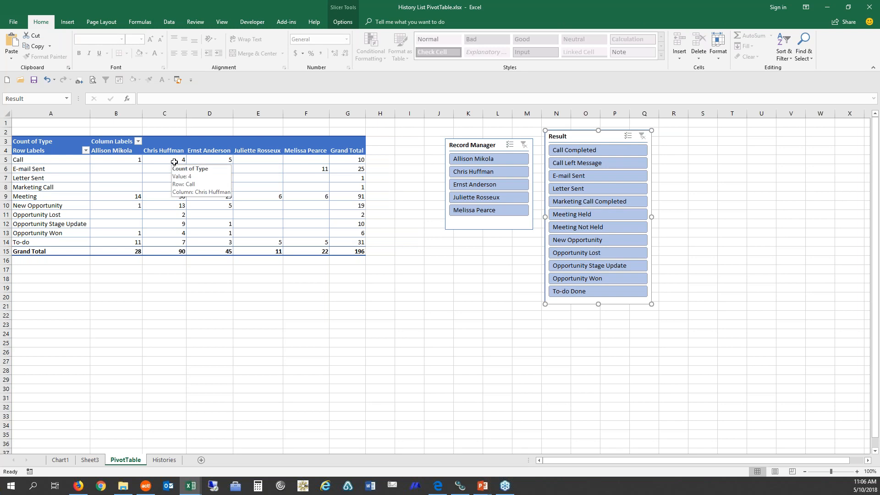
{"action": "left_click", "coordinate": [110, 186]}
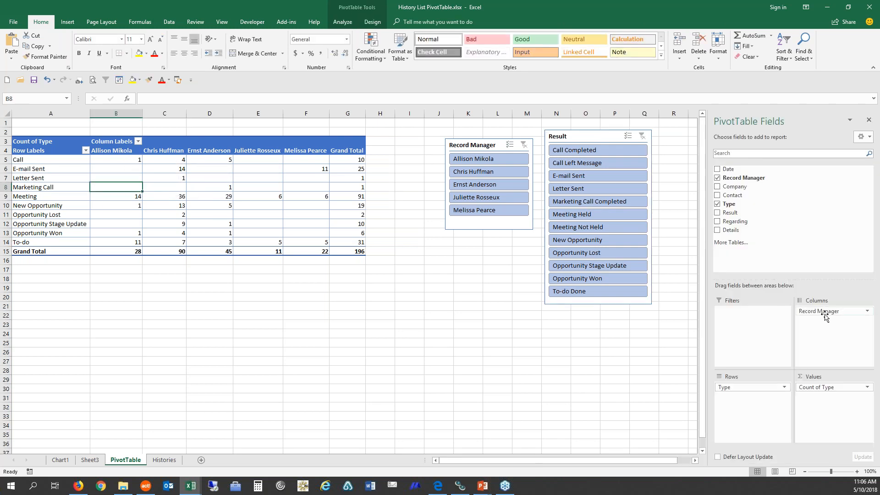
Return Record Manager to the pivot table's rows above Type and place the Record Manager and Result slicers side by side near the table
{"action": "left_click_drag", "start_coordinate": [824, 313], "coordinate": [753, 386]}
{"action": "left_click_drag", "start_coordinate": [483, 145], "coordinate": [290, 145]}
{"action": "left_click", "coordinate": [567, 137]}
{"action": "left_click_drag", "start_coordinate": [567, 137], "coordinate": [380, 145]}
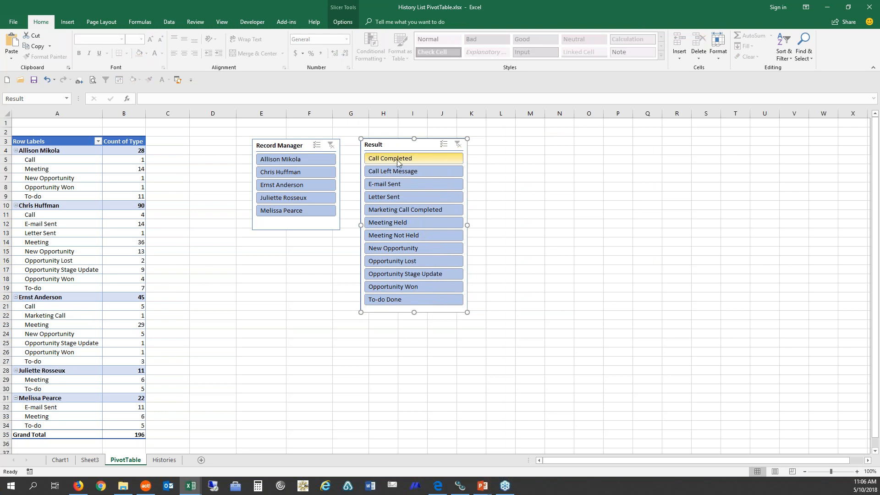
Lengthen the Result slicer slightly while the table is filtered to the second record manager, and clear that filter
{"action": "left_click", "coordinate": [289, 173]}
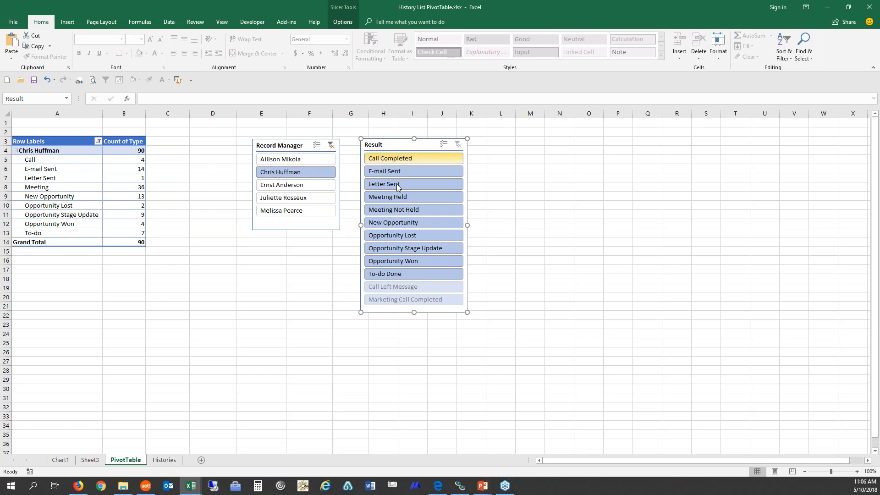
{"action": "left_click_drag", "start_coordinate": [414, 313], "coordinate": [414, 326]}
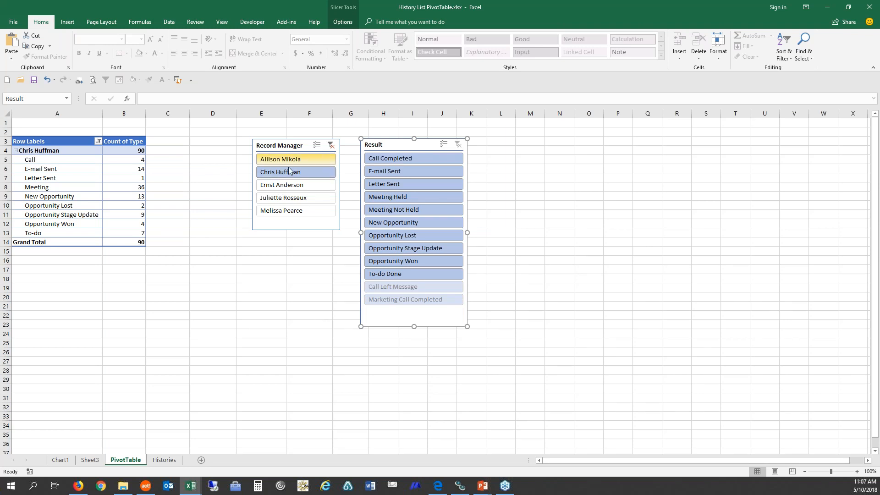
{"action": "left_click", "coordinate": [331, 145]}
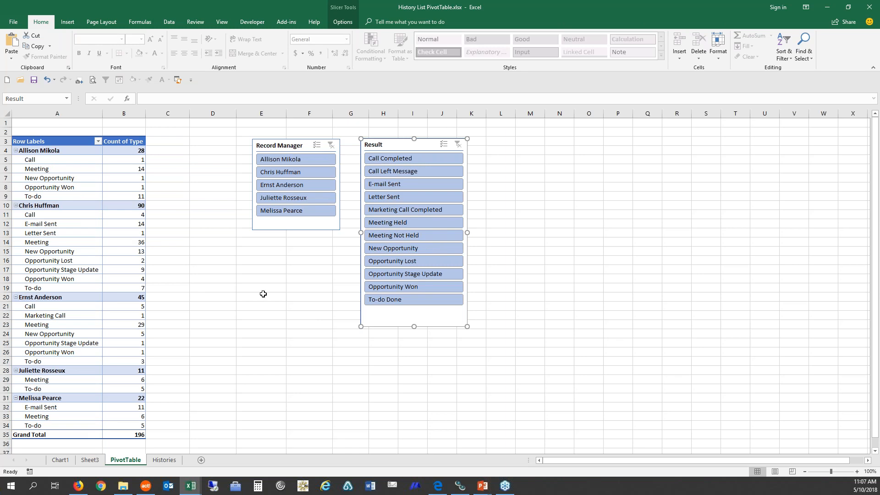
Filter the pivot table to Meeting Held results with the slicer, and clear the Result filter
{"action": "left_click", "coordinate": [383, 224]}
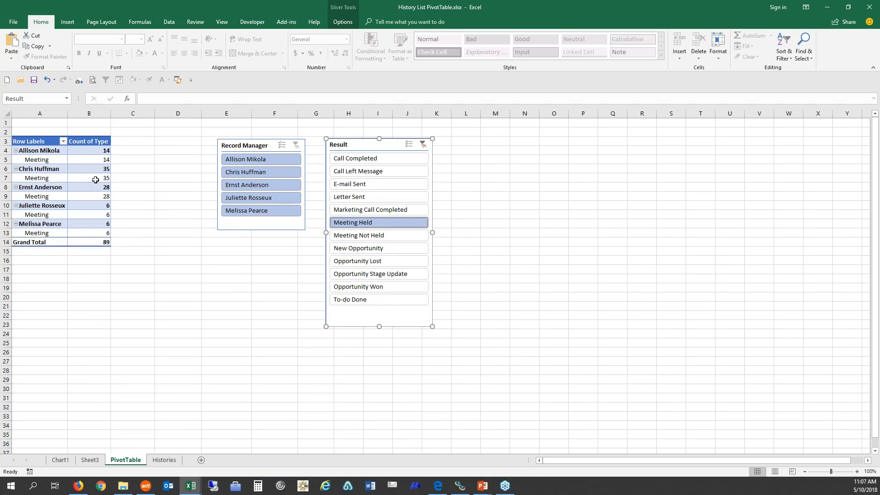
{"action": "mouse_move", "coordinate": [97, 180]}
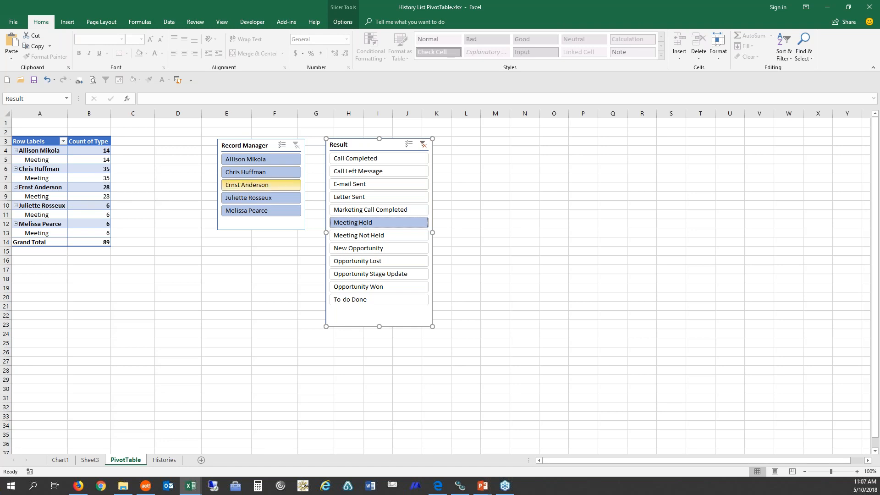
{"action": "left_click", "coordinate": [423, 144]}
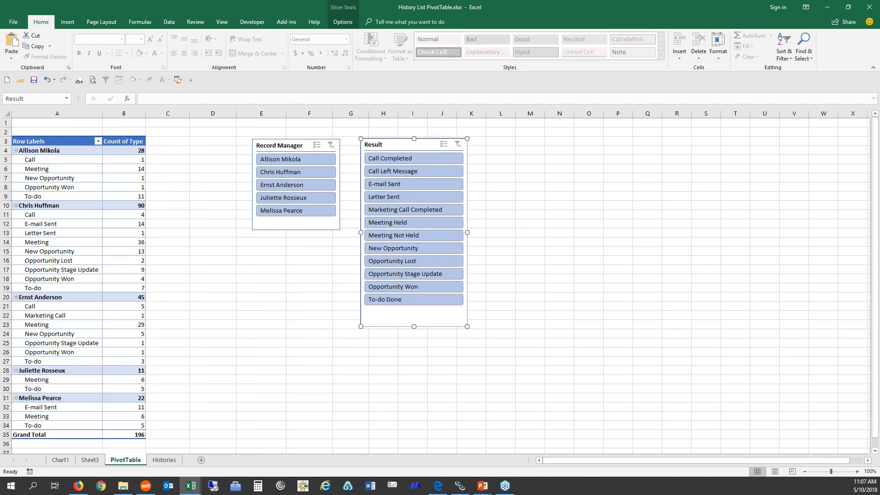
Move the Record Manager field from the pivot table's rows to its columns, keeping Type in the rows
{"action": "left_click", "coordinate": [123, 334]}
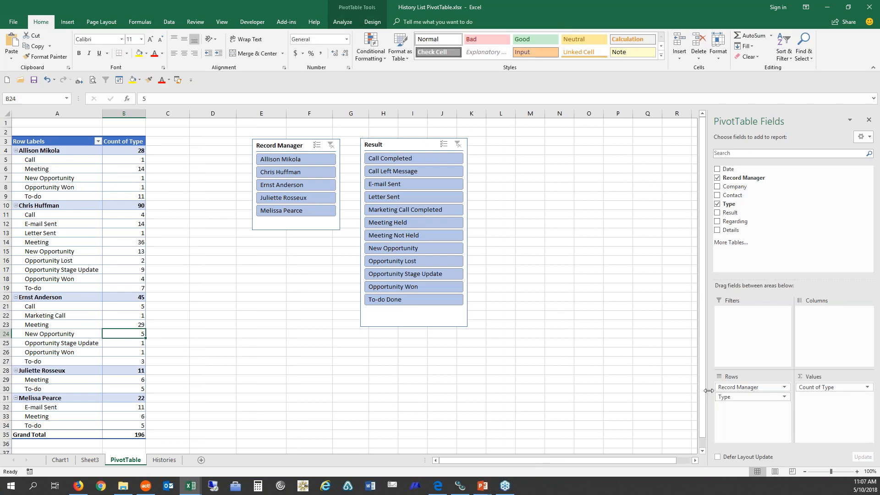
{"action": "left_click_drag", "start_coordinate": [732, 389], "coordinate": [824, 314]}
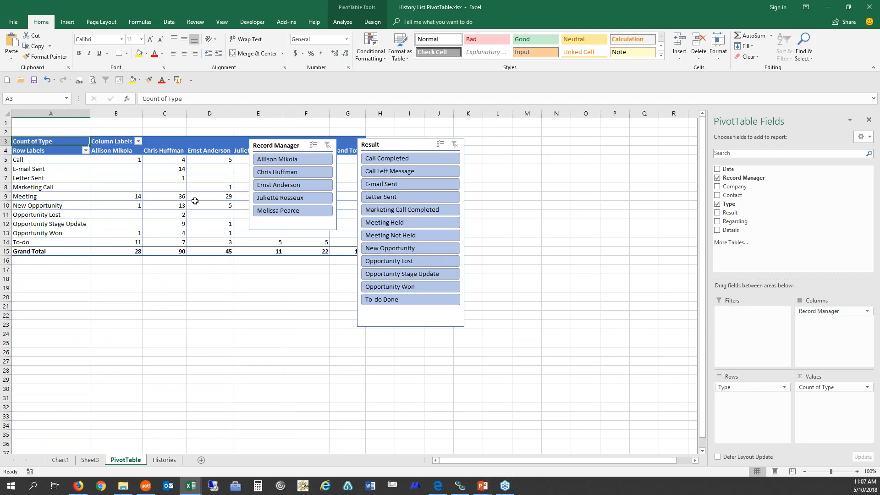
Insert a Clustered Column PivotChart from the pivot table and place it beside the Result slicer
{"action": "left_click", "coordinate": [168, 189]}
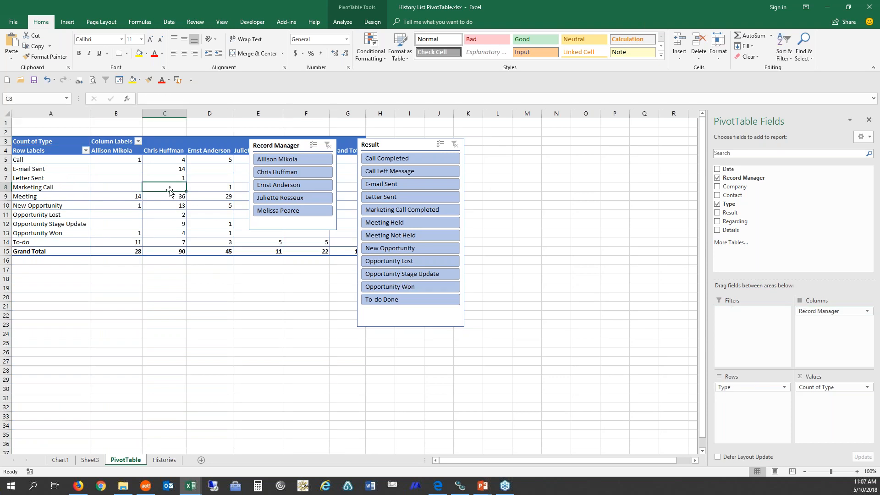
{"action": "left_click", "coordinate": [343, 23]}
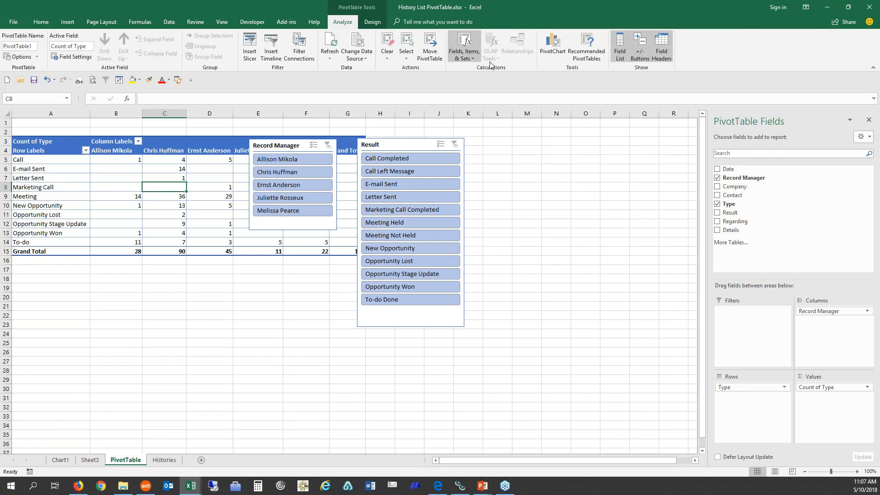
{"action": "left_click", "coordinate": [550, 51]}
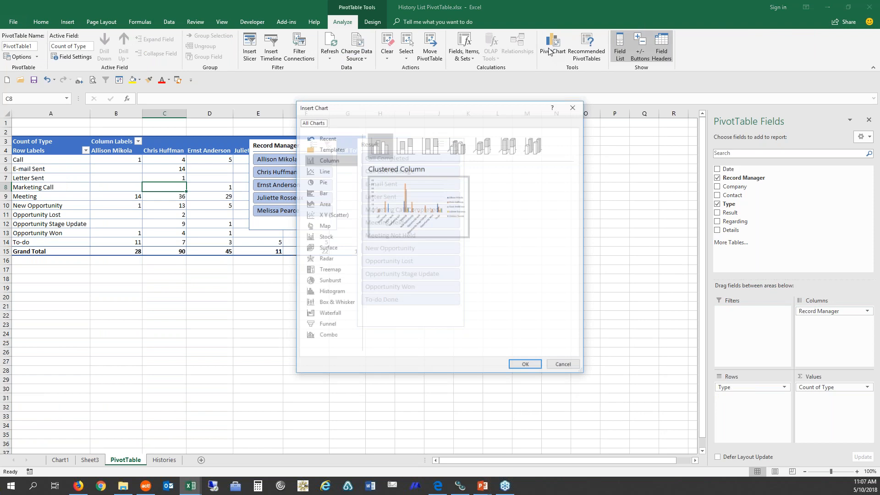
{"action": "left_click", "coordinate": [526, 366]}
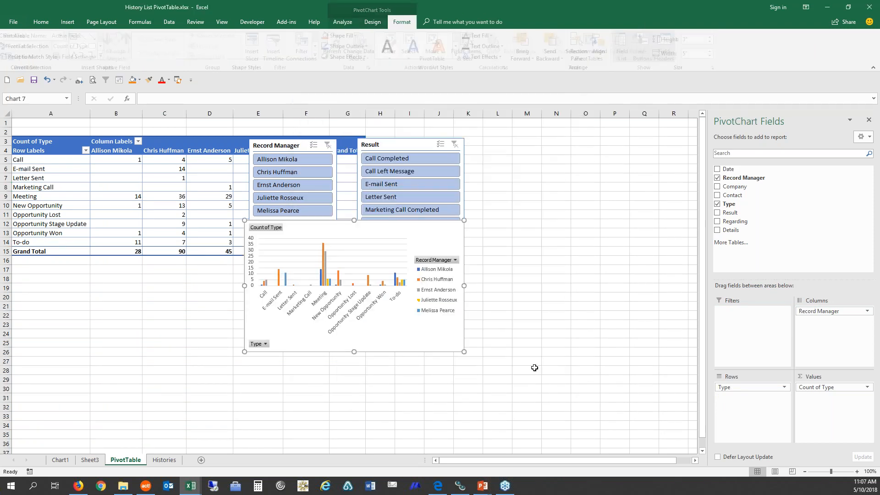
{"action": "left_click_drag", "start_coordinate": [398, 246], "coordinate": [593, 164]}
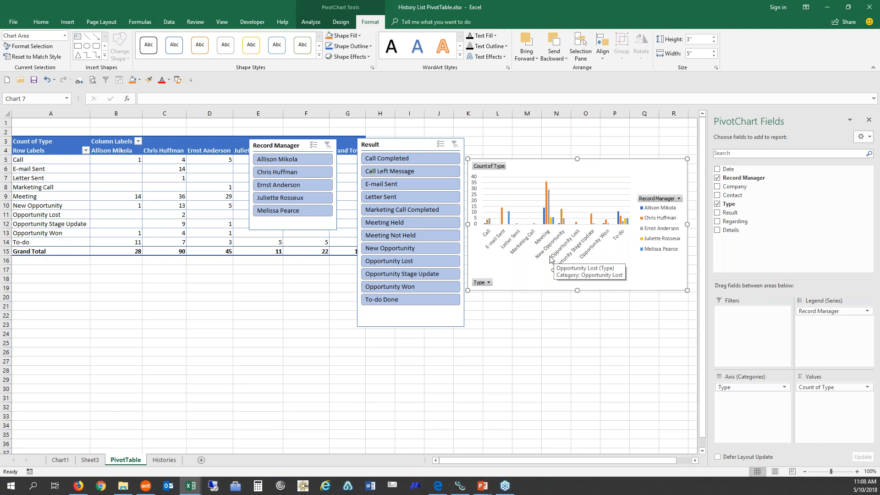
Switch back to Act! and export the History List to Excel
{"action": "left_click", "coordinate": [146, 490]}
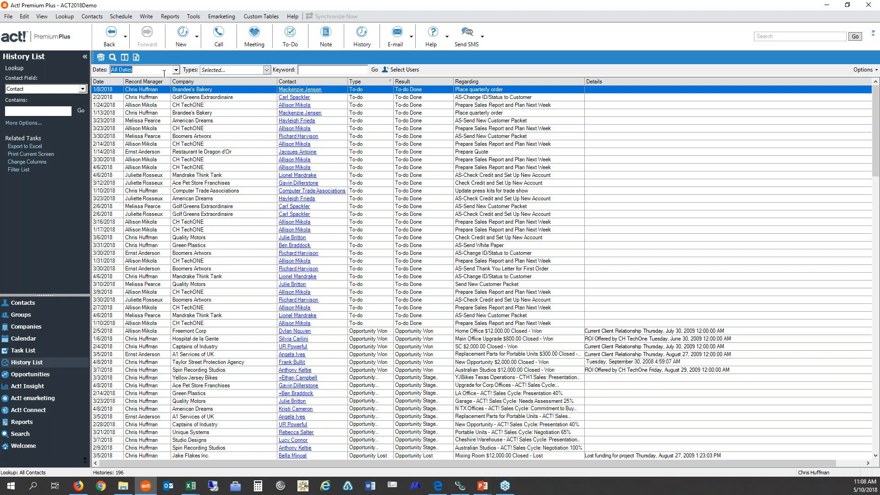
{"action": "left_click", "coordinate": [137, 58]}
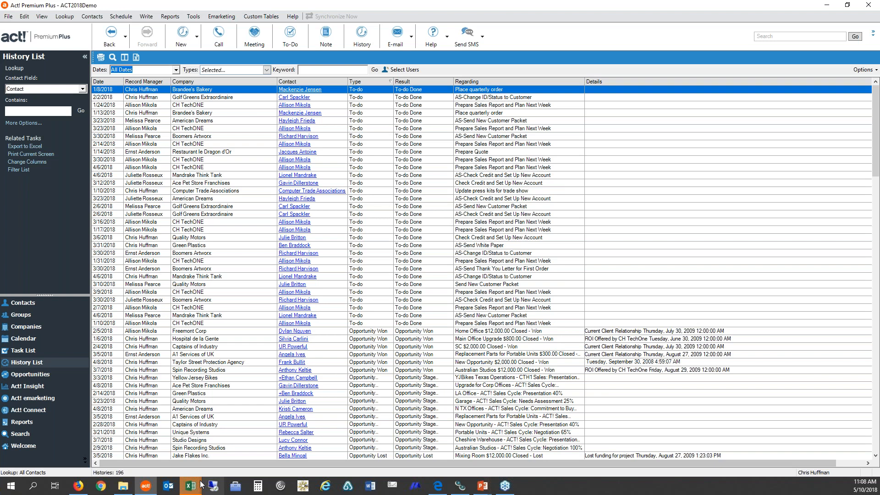
Switch to the newly exported Sheet1 workbook in Excel and maximize its window
{"action": "mouse_move", "coordinate": [193, 489]}
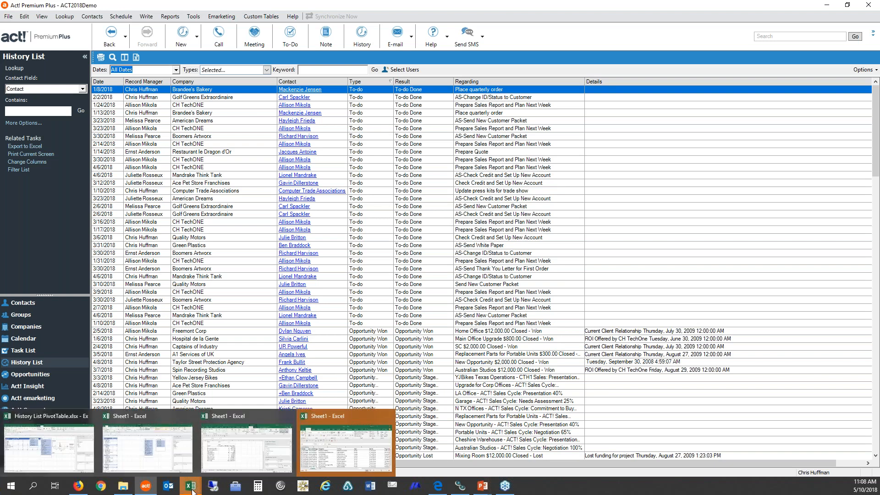
{"action": "left_click", "coordinate": [276, 464]}
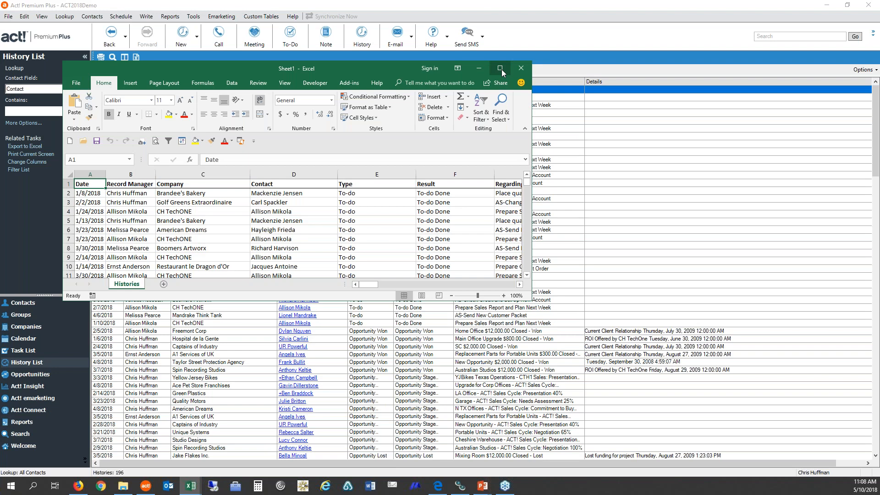
{"action": "left_click", "coordinate": [501, 69]}
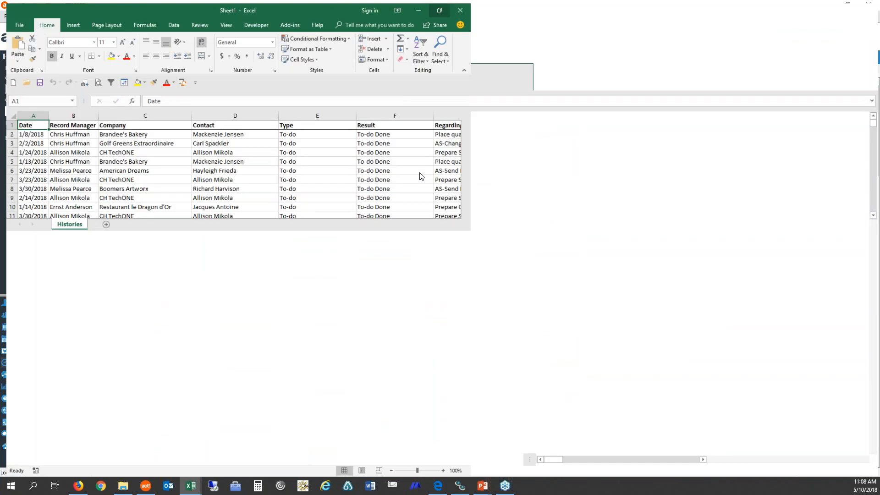
Create a PivotTable from the Histories data range A1:H197 on a new worksheet
{"action": "left_click", "coordinate": [231, 215]}
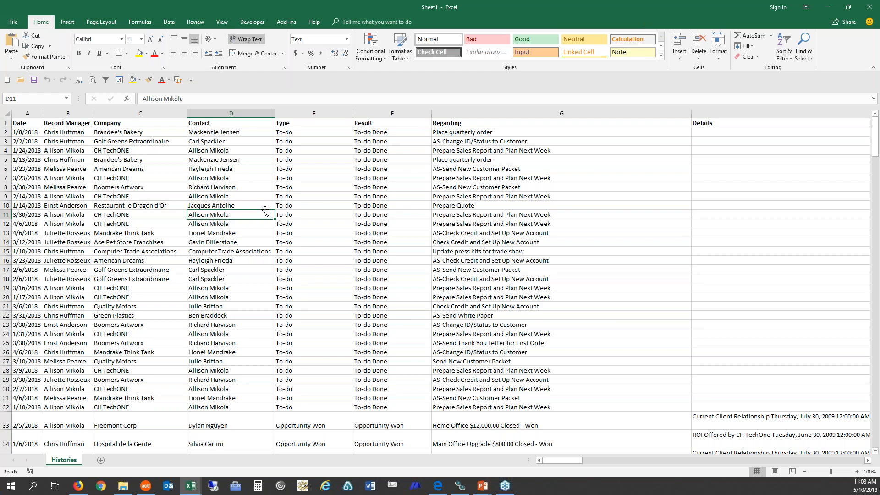
{"action": "left_click", "coordinate": [211, 195]}
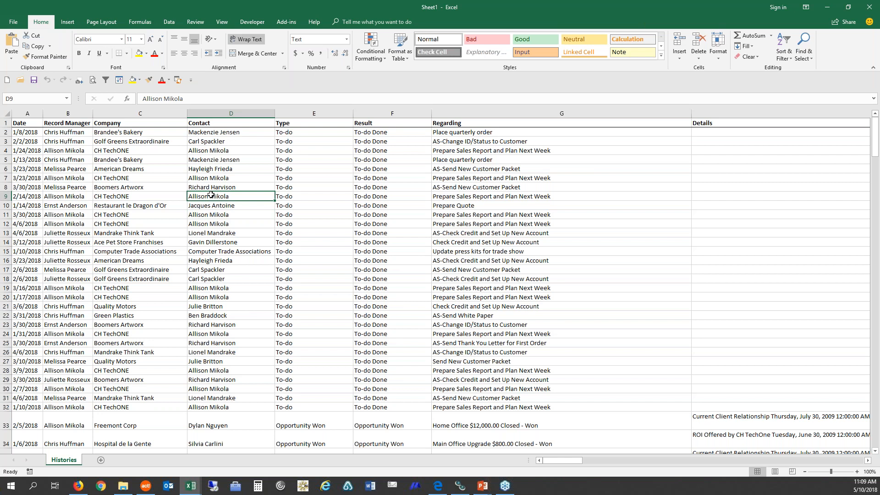
{"action": "left_click", "coordinate": [68, 23]}
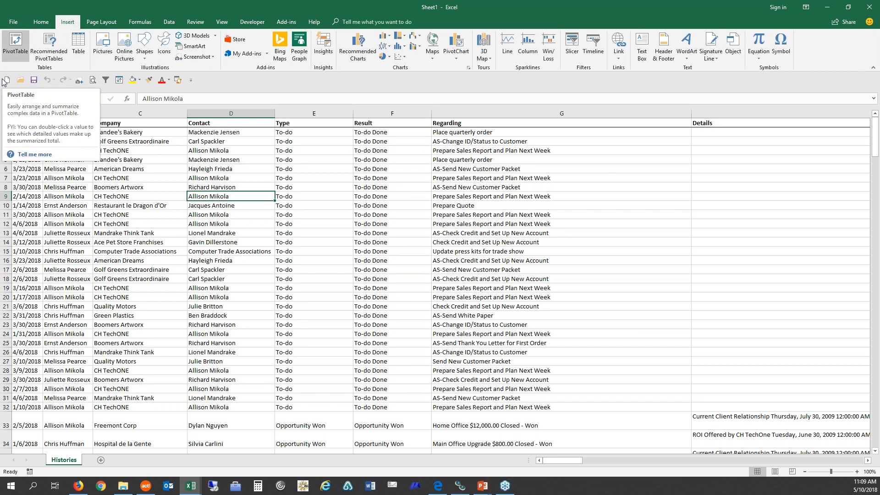
{"action": "left_click", "coordinate": [16, 54]}
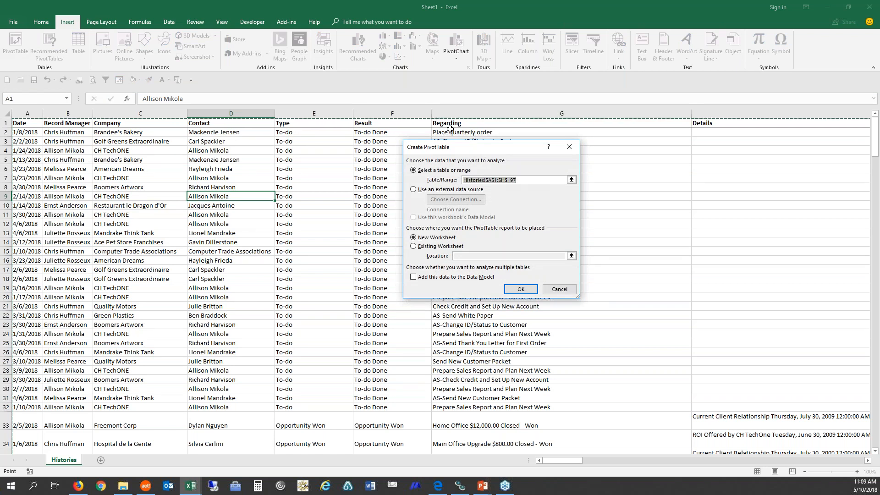
{"action": "left_click", "coordinate": [521, 290]}
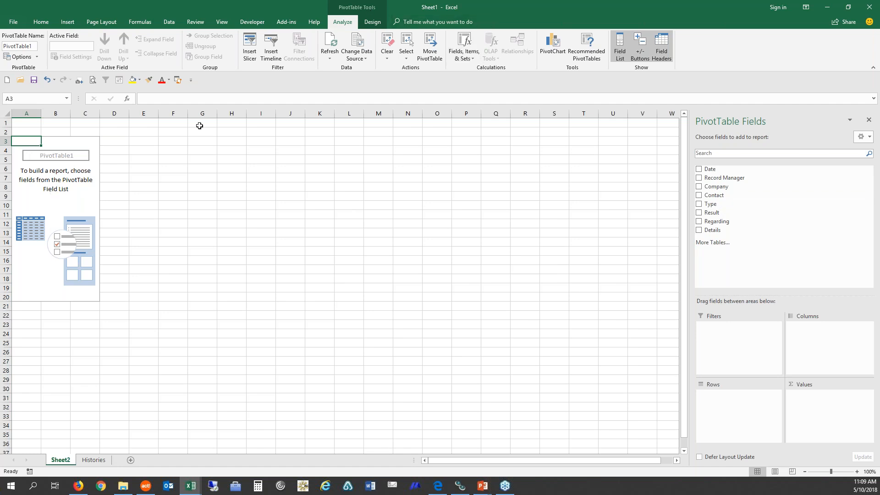
{"action": "left_click", "coordinate": [371, 22]}
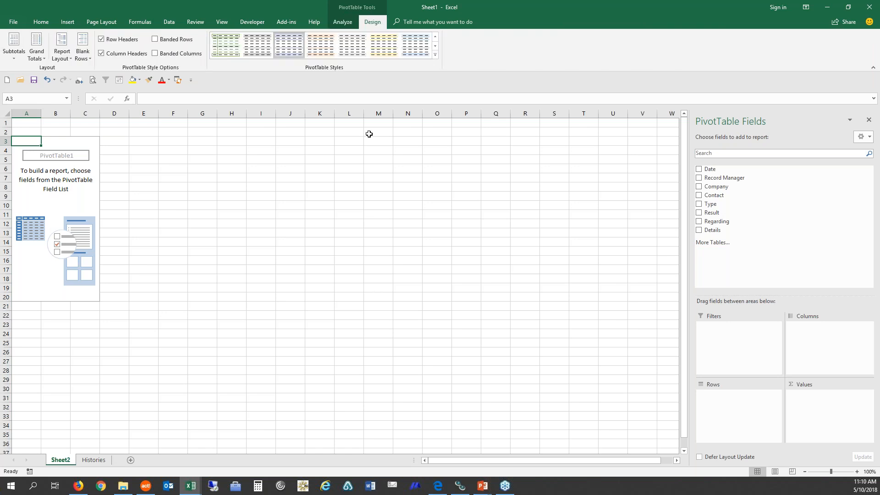
{"action": "left_click", "coordinate": [343, 22]}
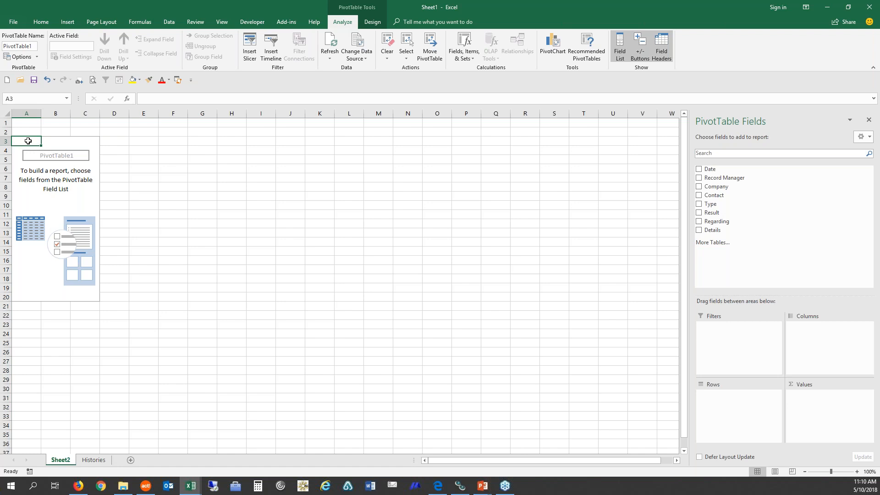
{"action": "left_click", "coordinate": [82, 122]}
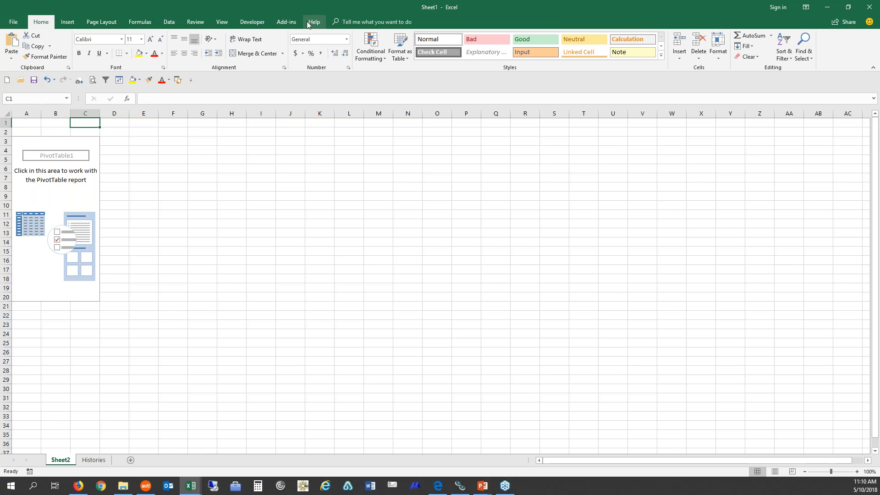
Add the Record Manager field to the pivot table's rows, with the Type field nested below it
{"action": "left_click", "coordinate": [49, 142]}
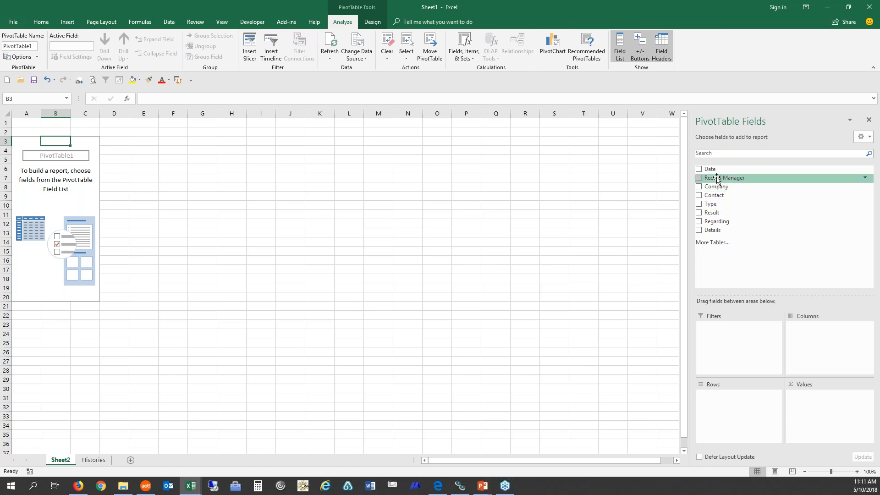
{"action": "left_click_drag", "start_coordinate": [722, 179], "coordinate": [735, 397]}
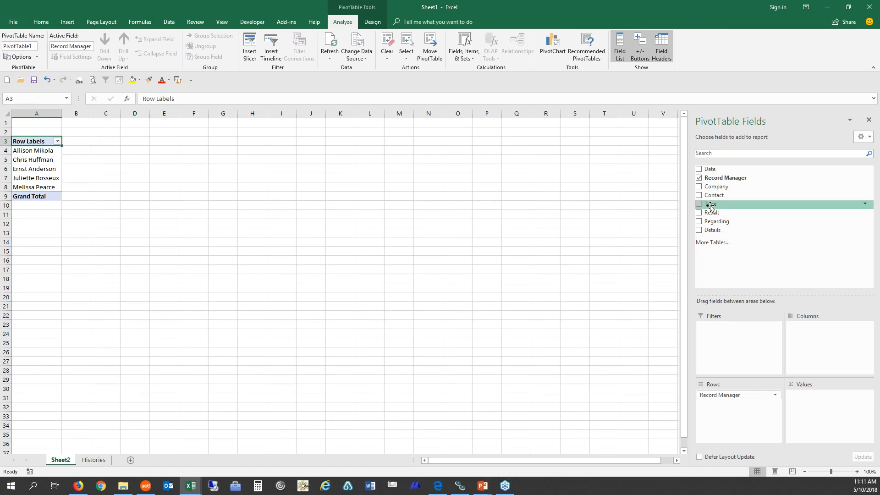
{"action": "left_click_drag", "start_coordinate": [710, 204], "coordinate": [733, 410]}
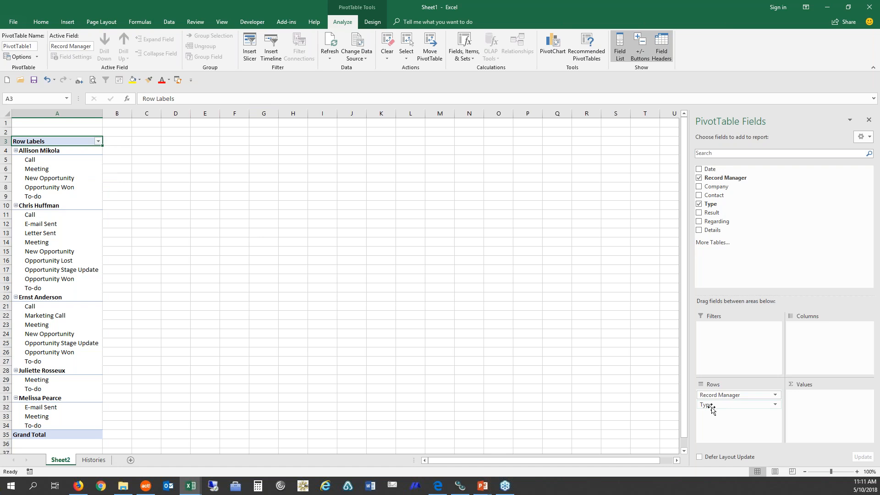
Replace Type with Result in the pivot table's rows and add Result to the values as a count
{"action": "left_click_drag", "start_coordinate": [722, 408], "coordinate": [576, 361]}
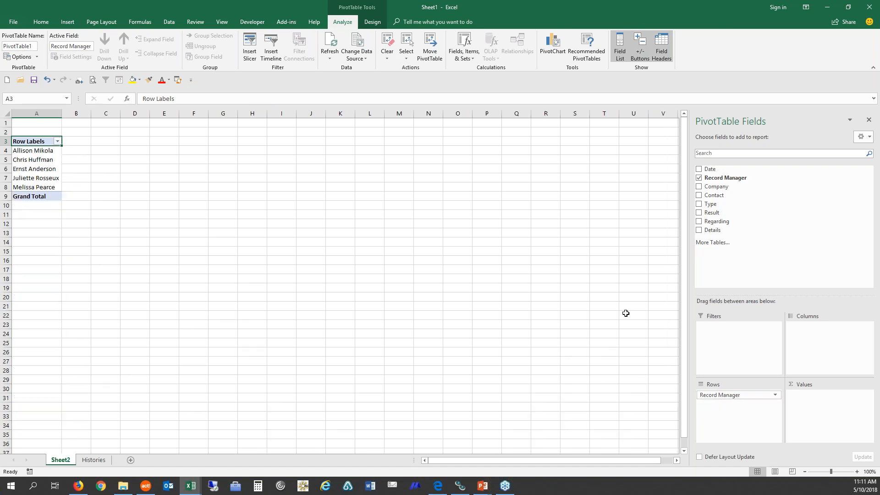
{"action": "left_click_drag", "start_coordinate": [713, 214], "coordinate": [710, 414]}
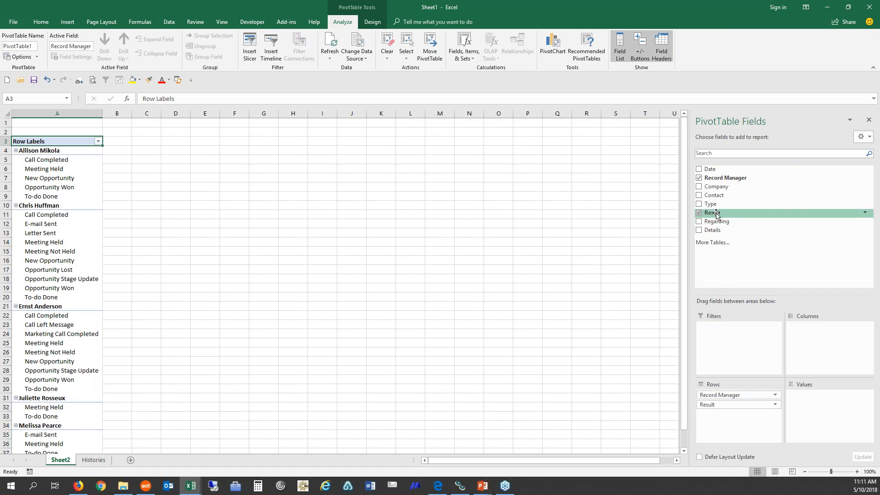
{"action": "left_click_drag", "start_coordinate": [716, 213], "coordinate": [817, 399]}
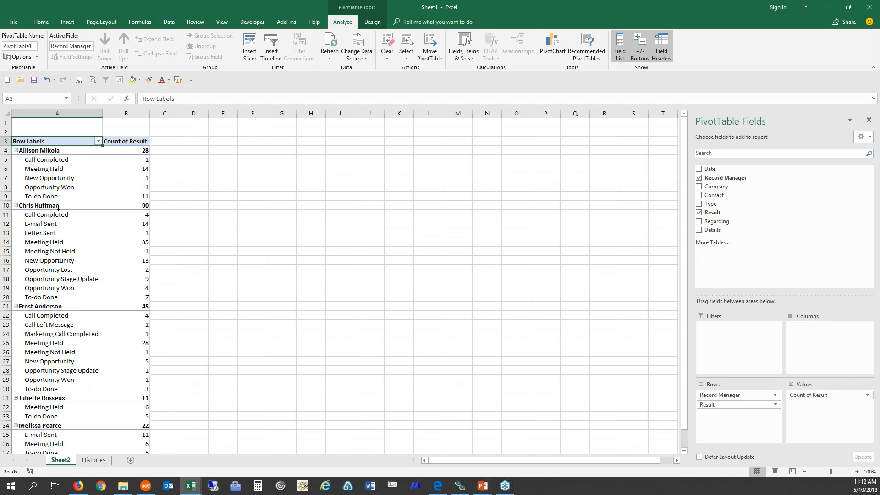
Apply the Light Blue, Pivot Style Medium 9 style to the pivot table with banded rows and banded columns
{"action": "left_click", "coordinate": [372, 23]}
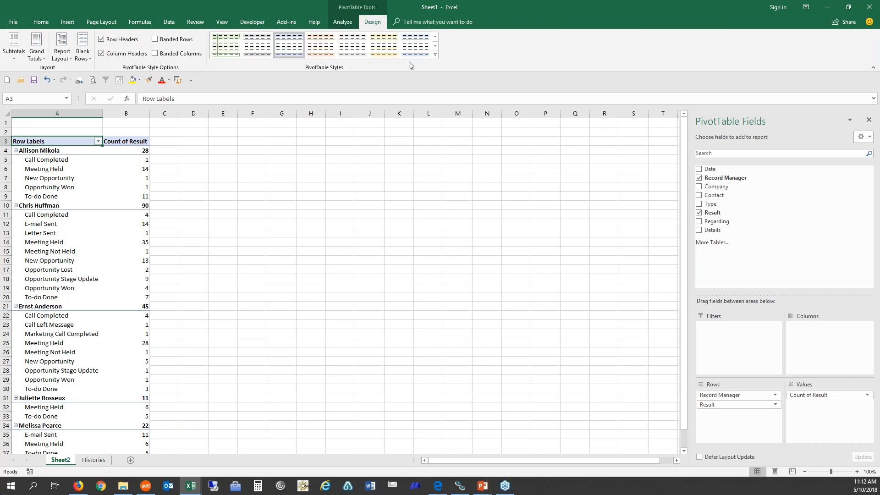
{"action": "left_click", "coordinate": [436, 54]}
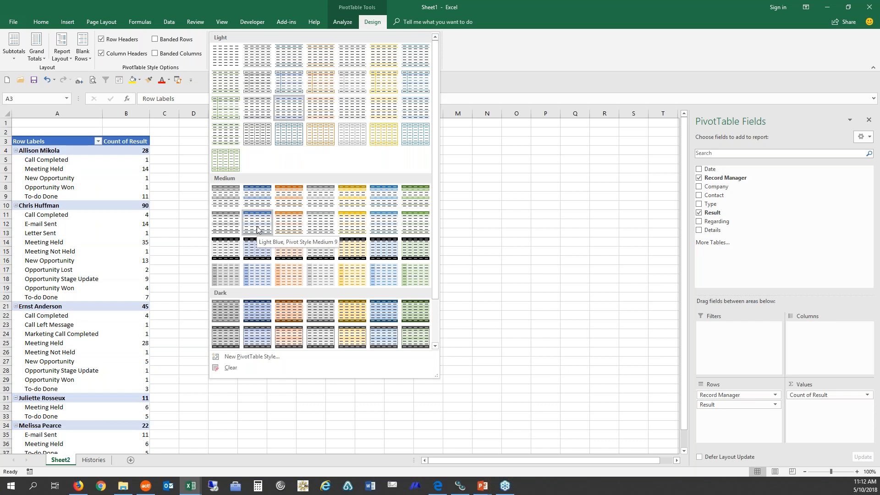
{"action": "key", "text": "Escape"}
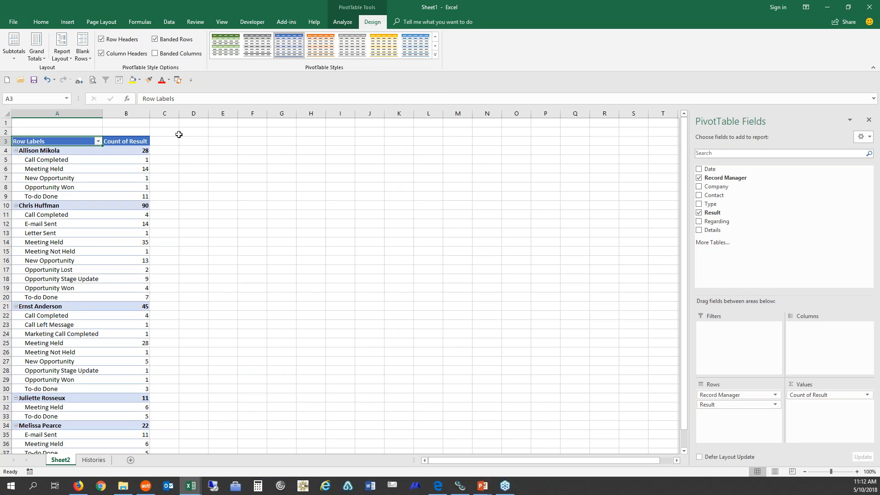
{"action": "left_click", "coordinate": [155, 53]}
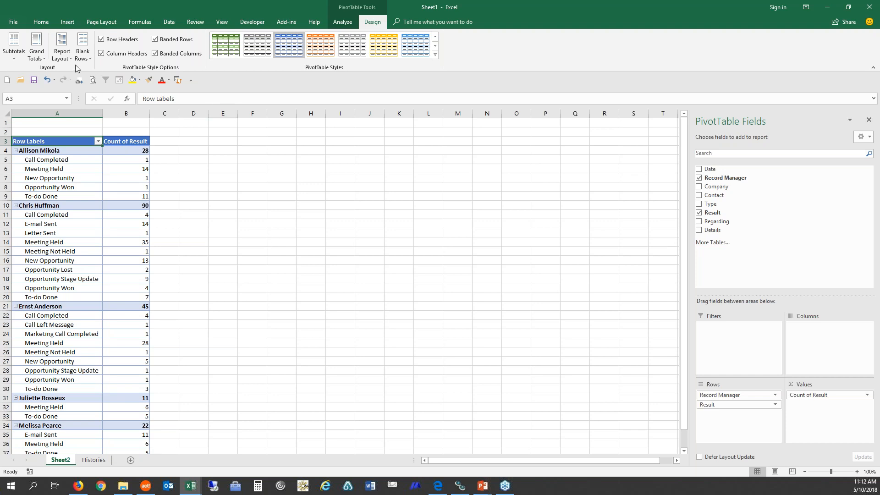
{"action": "left_click", "coordinate": [19, 56]}
{"action": "left_click", "coordinate": [41, 60]}
{"action": "left_click", "coordinate": [41, 60]}
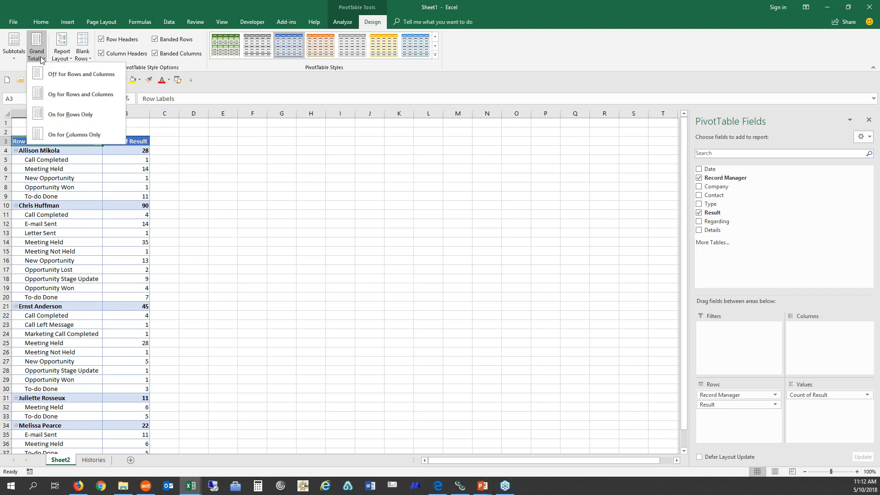
{"action": "left_click", "coordinate": [214, 148]}
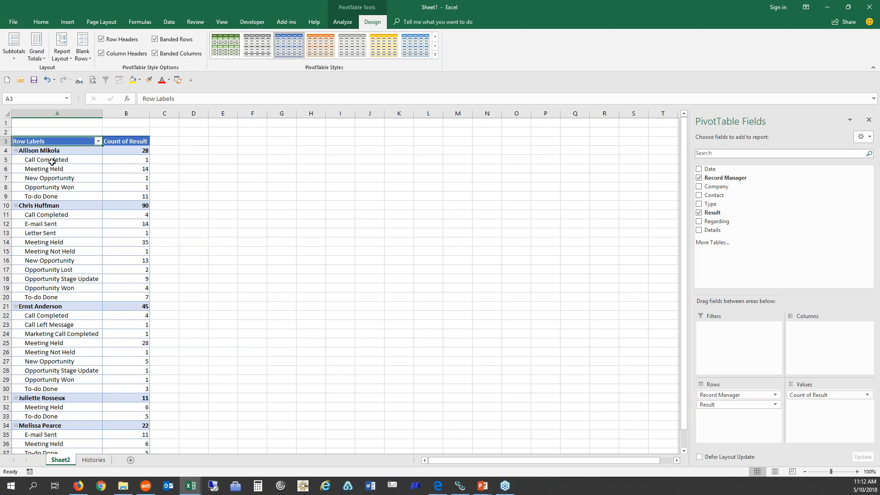
Try the Outline Form report layout on the pivot table and return it to Compact Form
{"action": "left_click", "coordinate": [68, 61]}
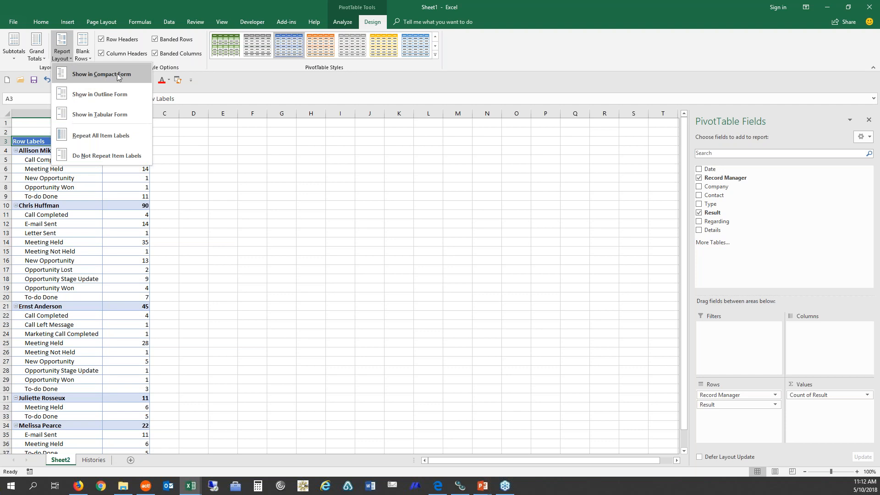
{"action": "left_click", "coordinate": [97, 98]}
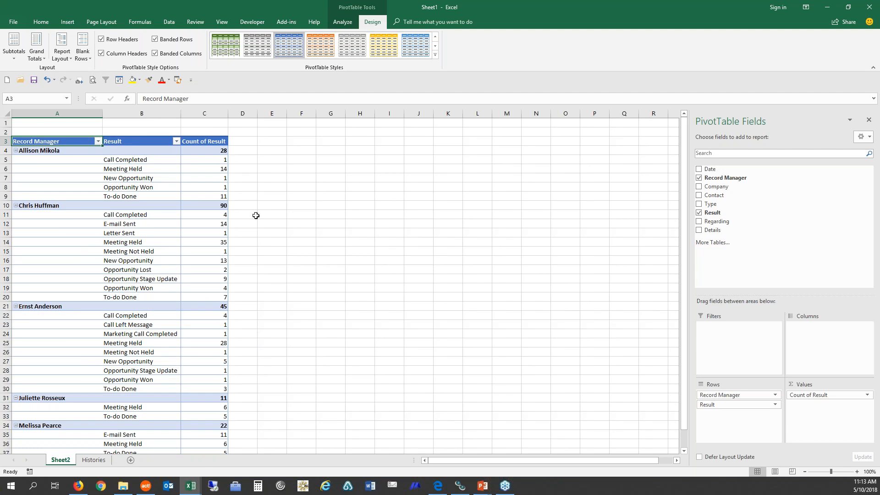
{"action": "left_click", "coordinate": [68, 62]}
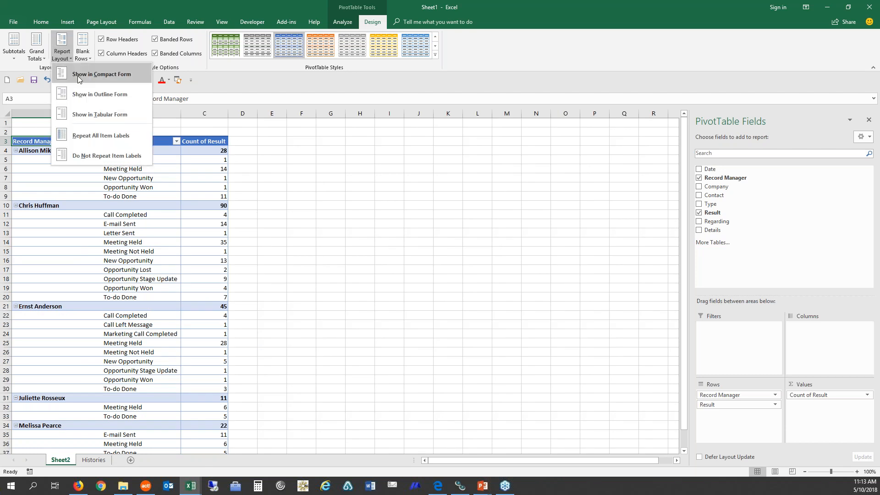
{"action": "left_click", "coordinate": [79, 80]}
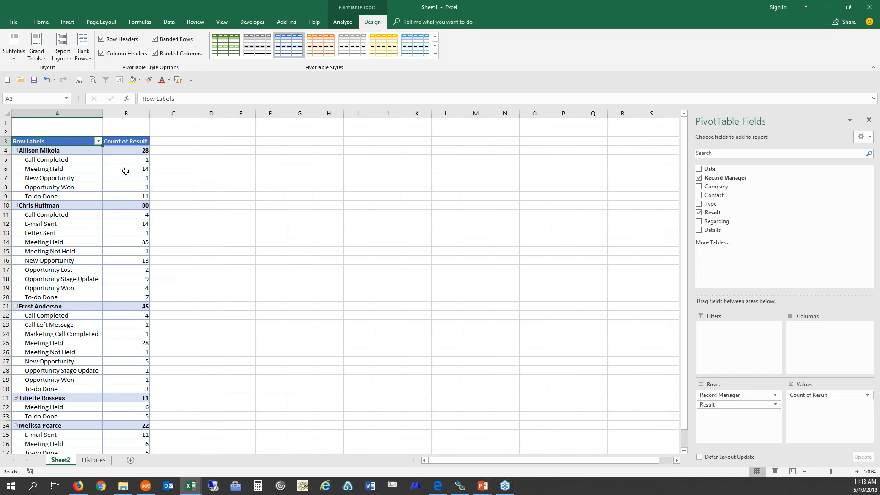
Drill down into the Meeting Held count in cell B14 and autofit all columns of the resulting detail sheet
{"action": "left_click", "coordinate": [127, 243]}
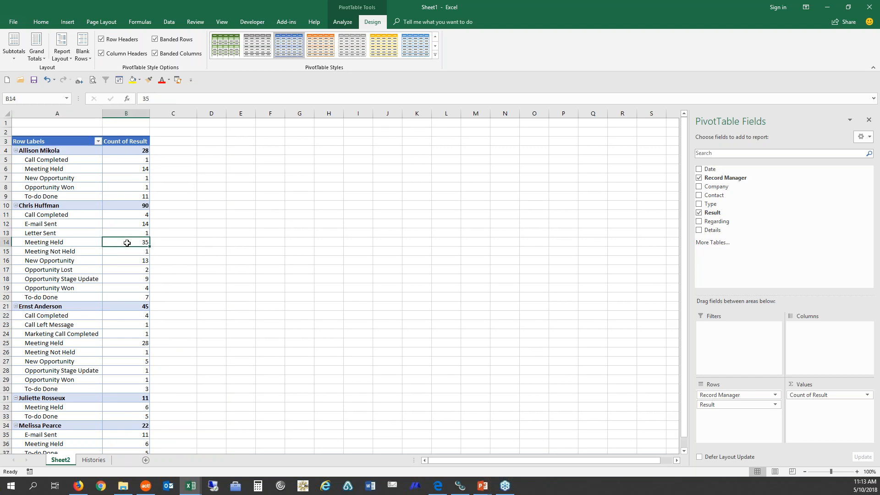
{"action": "double_click", "coordinate": [127, 243]}
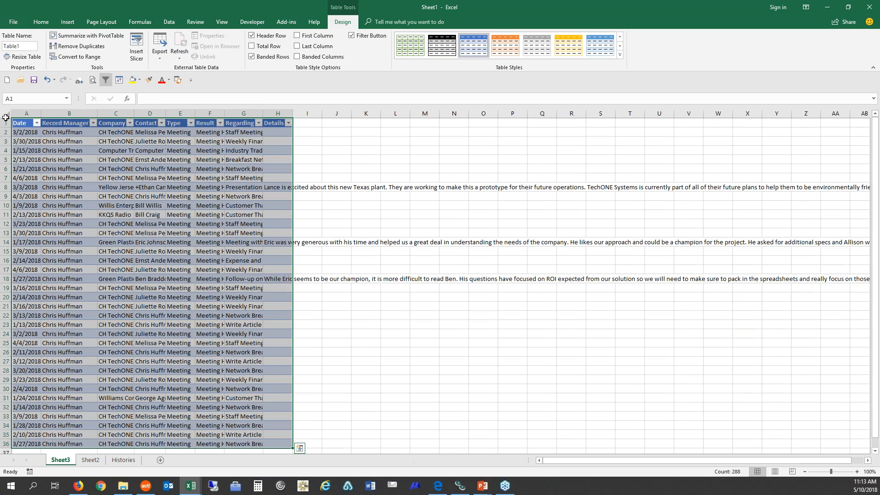
{"action": "left_click", "coordinate": [6, 115]}
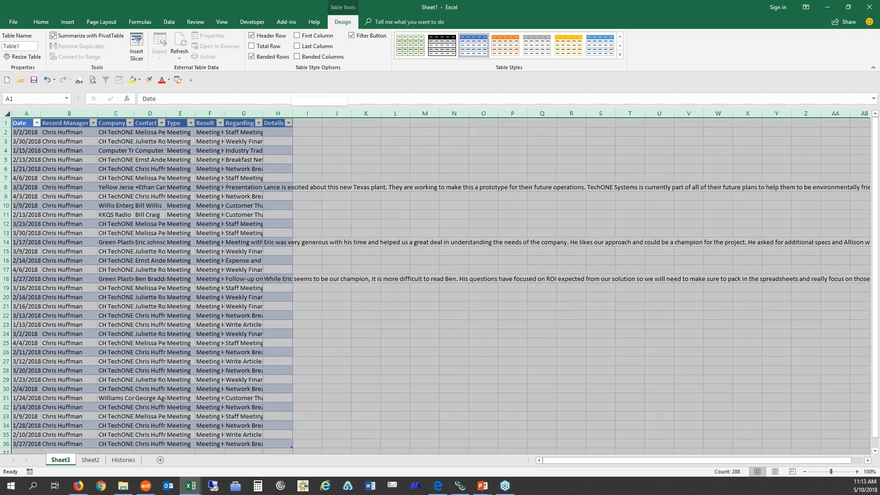
{"action": "double_click", "coordinate": [293, 114]}
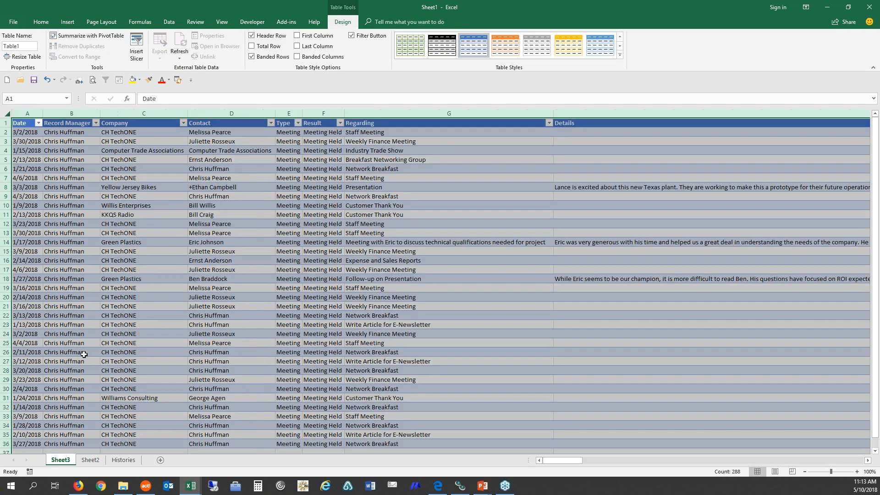
Return to Sheet2 and move the Record Manager field from the pivot table's rows to its columns, keeping Result in the rows
{"action": "left_click", "coordinate": [87, 461]}
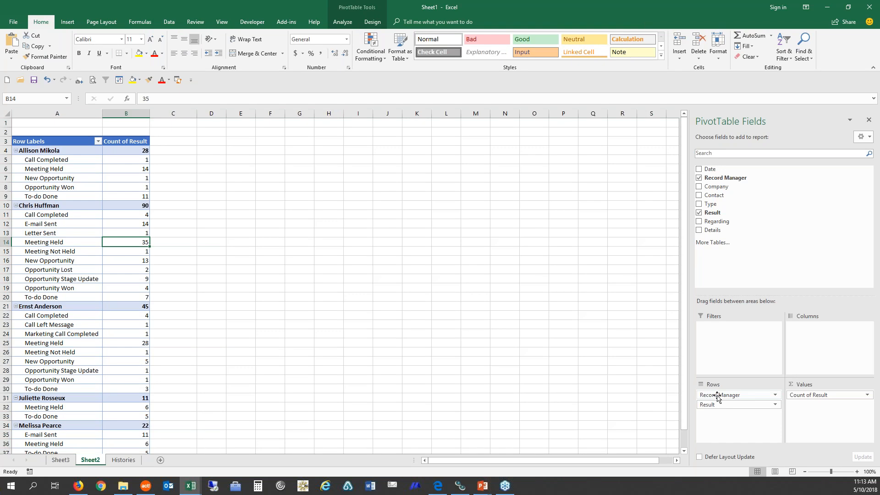
{"action": "left_click_drag", "start_coordinate": [715, 396], "coordinate": [818, 329]}
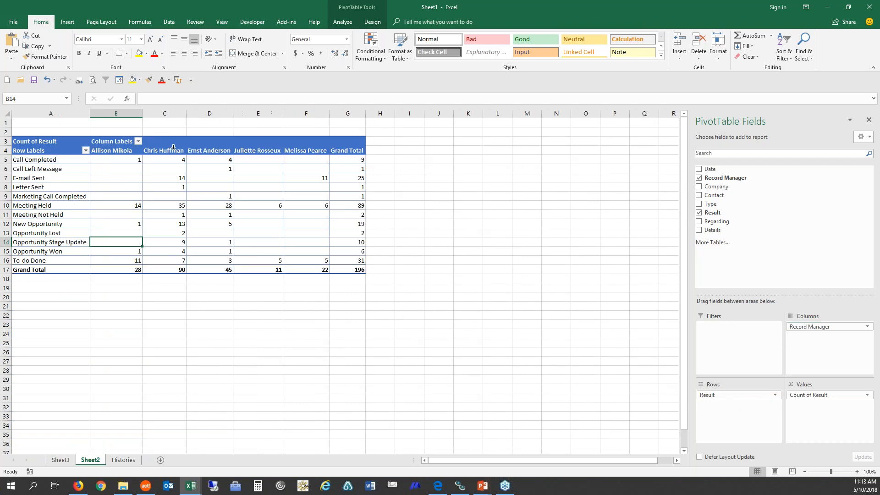
{"action": "mouse_move", "coordinate": [114, 158]}
{"action": "mouse_move", "coordinate": [219, 162]}
Try a Clustered Column PivotChart placed beside the pivot table and delete it
{"action": "left_click", "coordinate": [81, 196]}
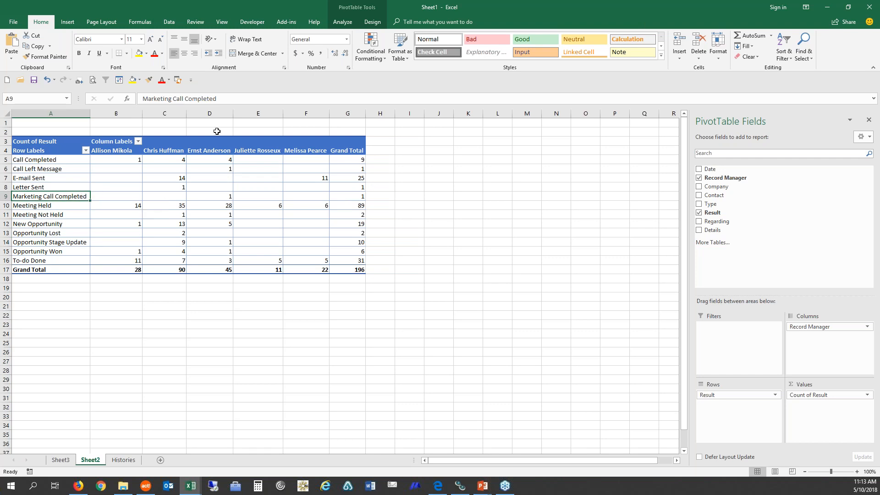
{"action": "left_click", "coordinate": [343, 24]}
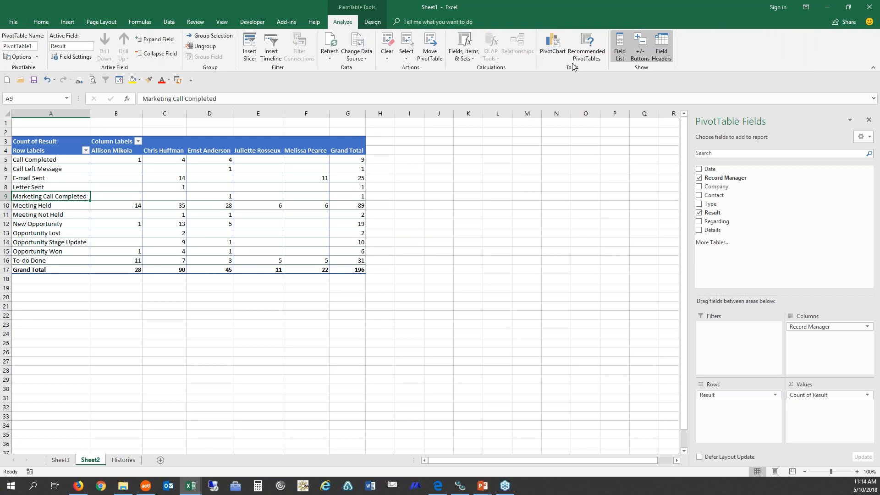
{"action": "left_click", "coordinate": [556, 48]}
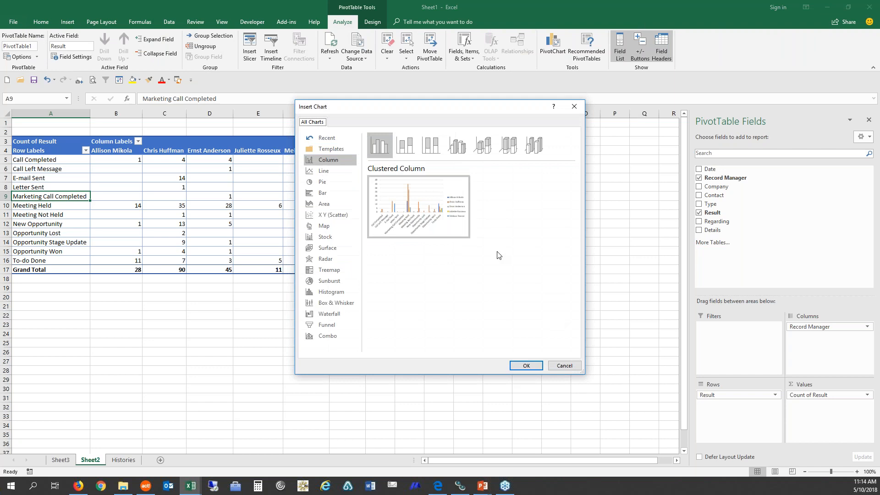
{"action": "left_click", "coordinate": [526, 366]}
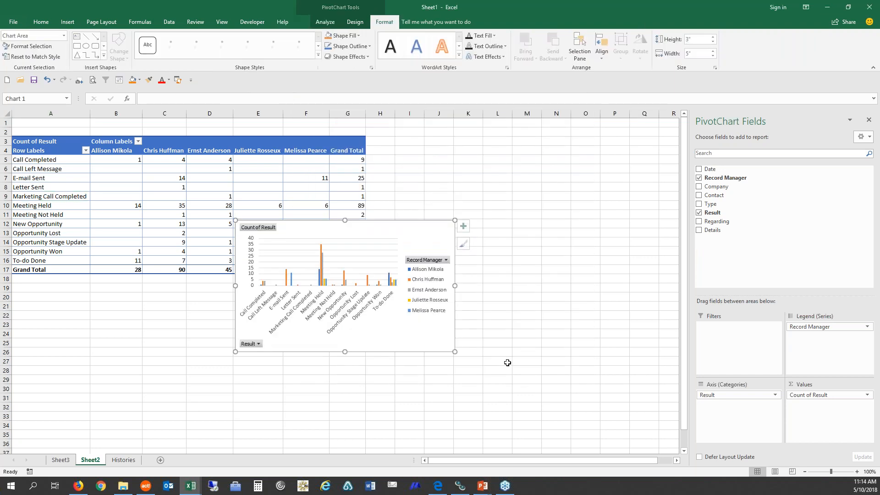
{"action": "mouse_move", "coordinate": [369, 227]}
{"action": "left_mouse_down"}
{"action": "mouse_move", "coordinate": [512, 194]}
{"action": "mouse_move", "coordinate": [532, 154]}
{"action": "left_mouse_up"}
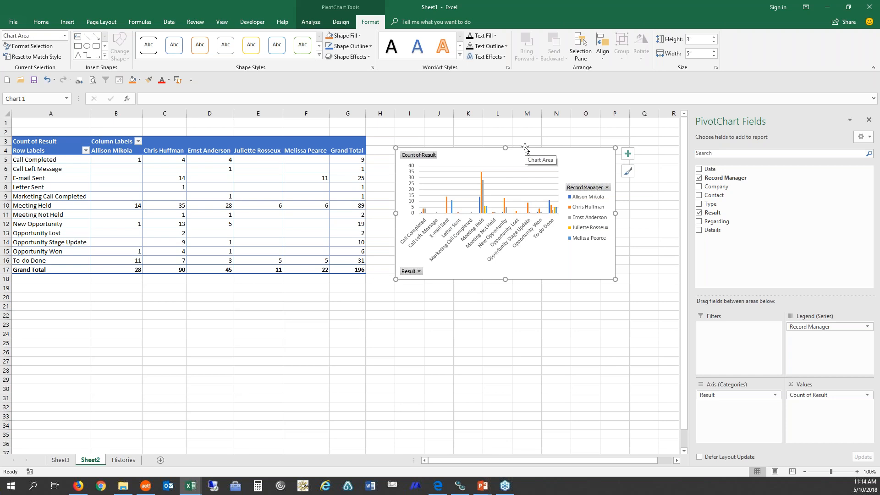
{"action": "key", "text": "Delete"}
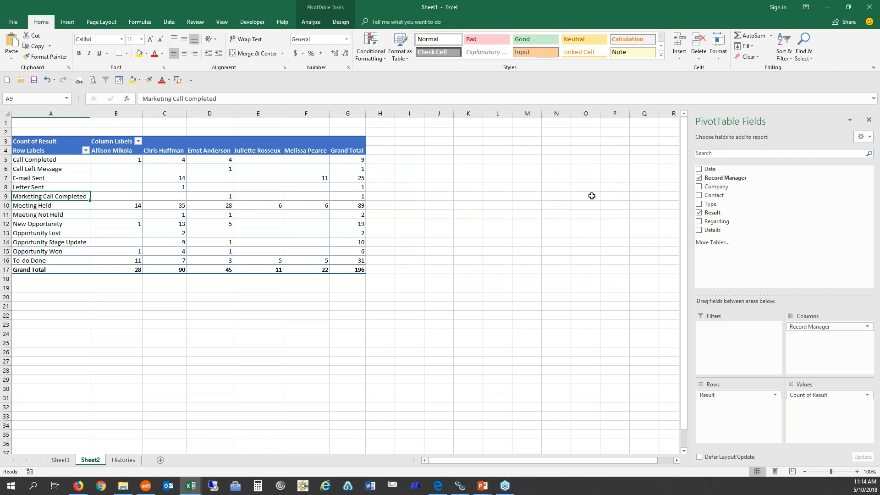
Move Record Manager back to the pivot table's rows above Result and insert slicers for Record Manager and Result
{"action": "left_click_drag", "start_coordinate": [807, 326], "coordinate": [734, 395]}
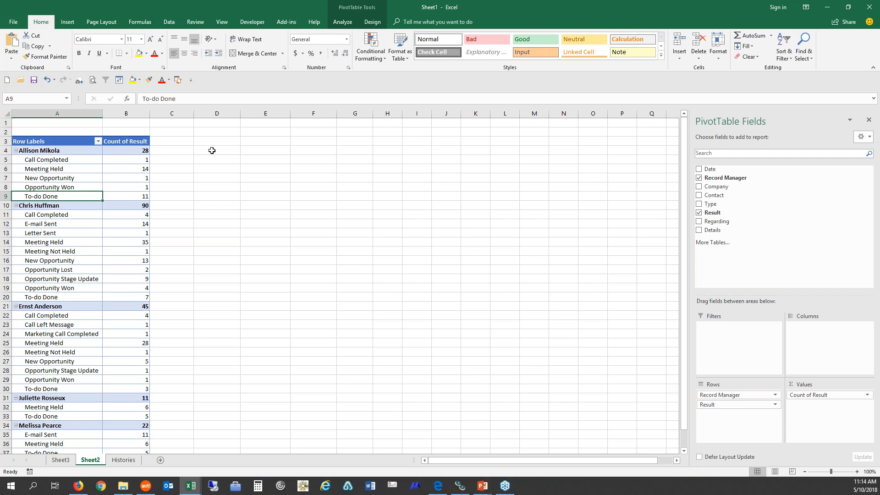
{"action": "left_click", "coordinate": [340, 22]}
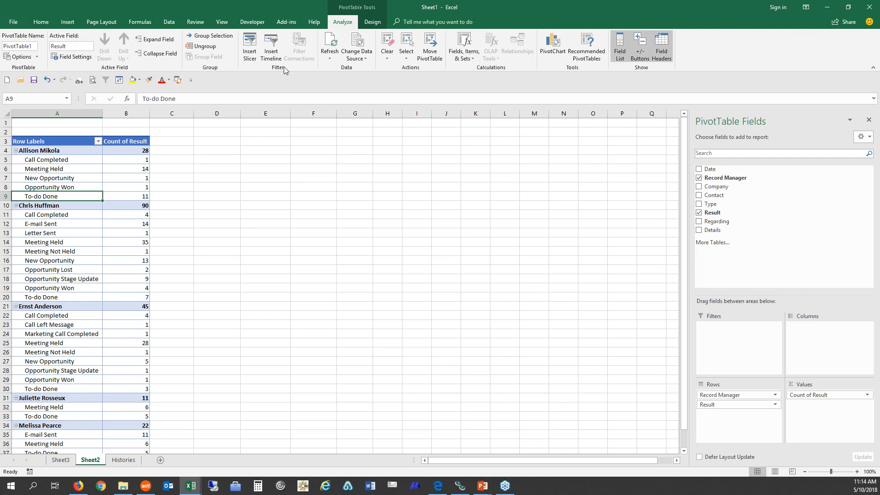
{"action": "left_click", "coordinate": [251, 58]}
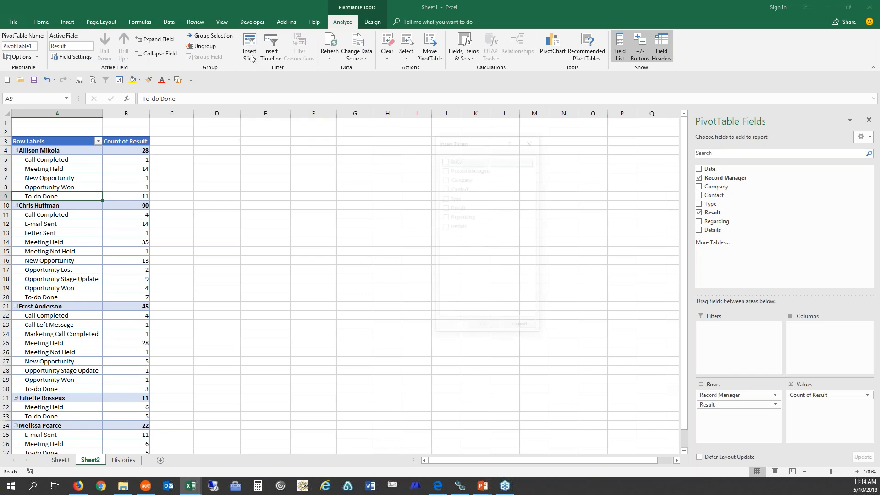
{"action": "left_click_drag", "start_coordinate": [469, 144], "coordinate": [355, 140]}
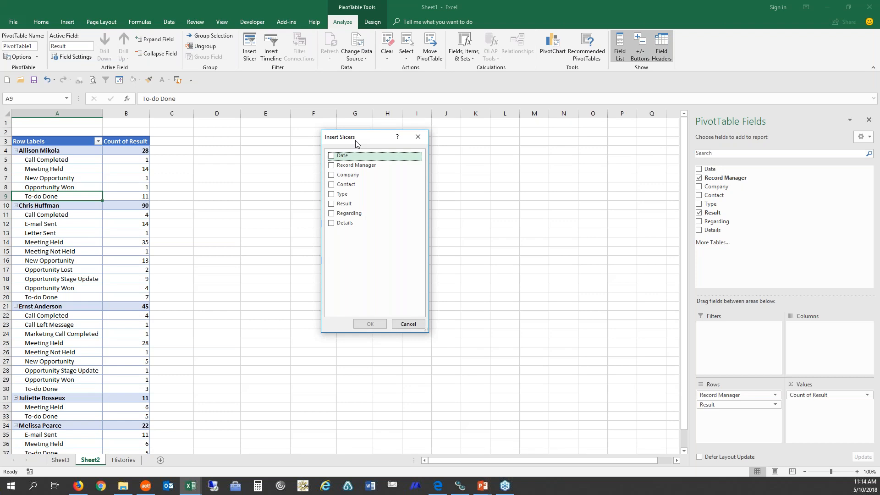
{"action": "left_click", "coordinate": [332, 168]}
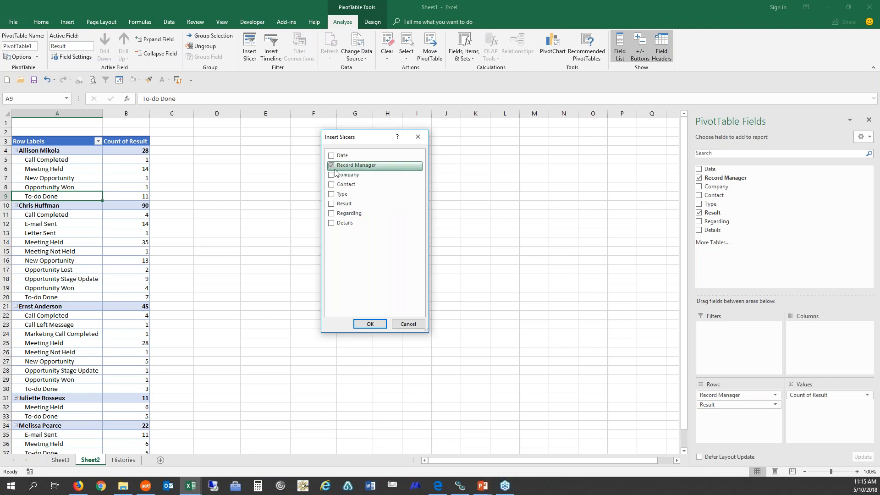
{"action": "left_click", "coordinate": [332, 204]}
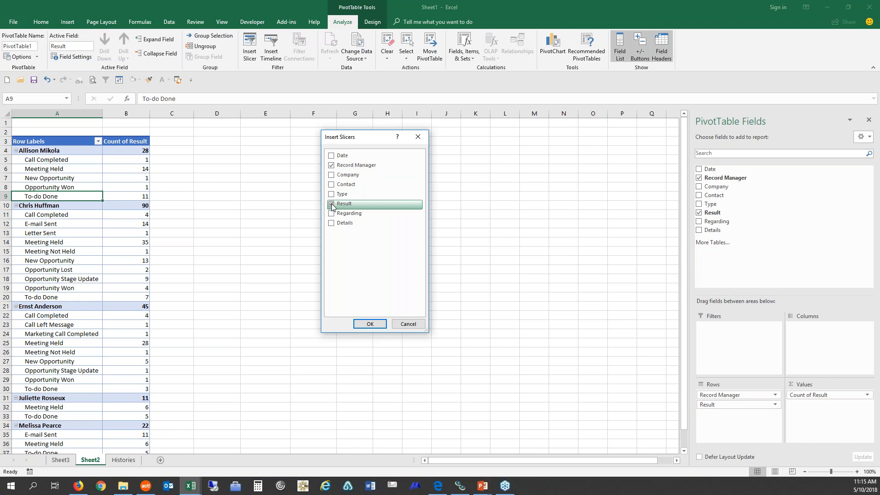
{"action": "left_click", "coordinate": [370, 324]}
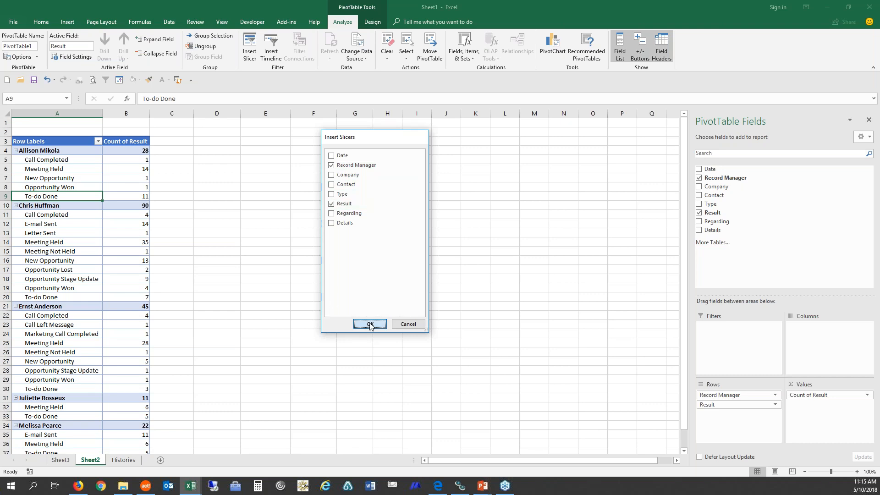
Arrange the two slicers side by side near the pivot table and lengthen the Result slicer to about 4.22" to fit all its items
{"action": "left_click_drag", "start_coordinate": [350, 251], "coordinate": [432, 183]}
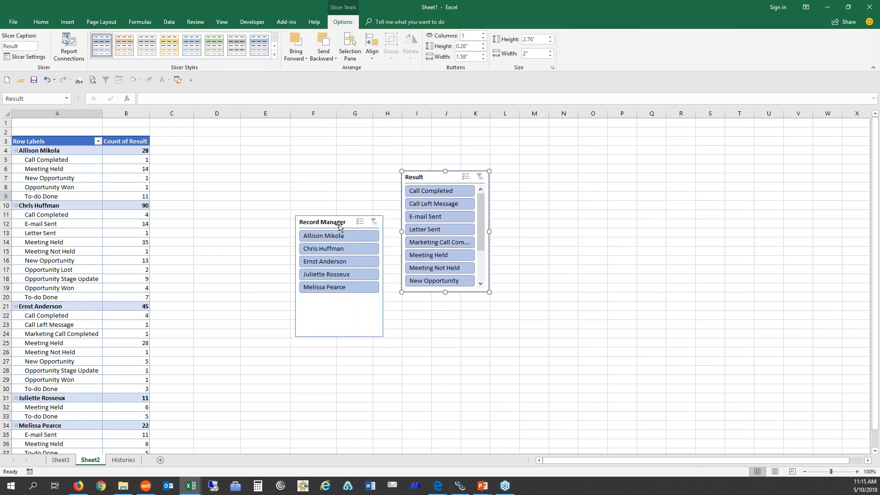
{"action": "left_click_drag", "start_coordinate": [338, 222], "coordinate": [330, 156]}
{"action": "left_click_drag", "start_coordinate": [430, 178], "coordinate": [419, 155]}
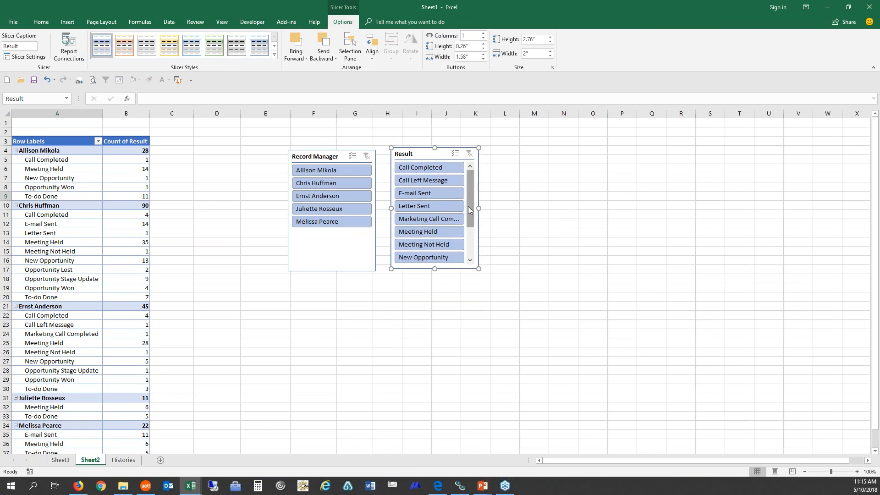
{"action": "mouse_move", "coordinate": [470, 208]}
{"action": "left_mouse_down"}
{"action": "mouse_move", "coordinate": [470, 230]}
{"action": "mouse_move", "coordinate": [467, 201]}
{"action": "left_mouse_up"}
{"action": "left_click_drag", "start_coordinate": [434, 269], "coordinate": [435, 340]}
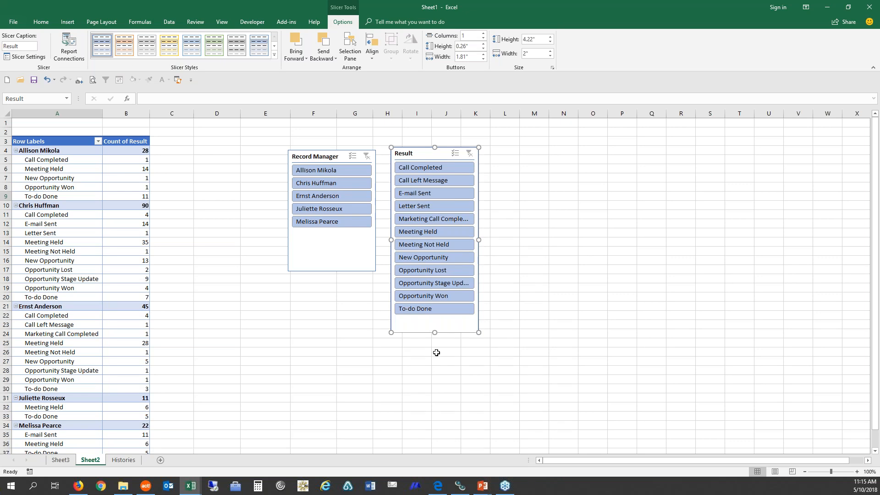
Try the Record Manager slicer on the second manager alone and on the first, third and fourth together, clearing the filter each time
{"action": "left_click", "coordinate": [322, 184]}
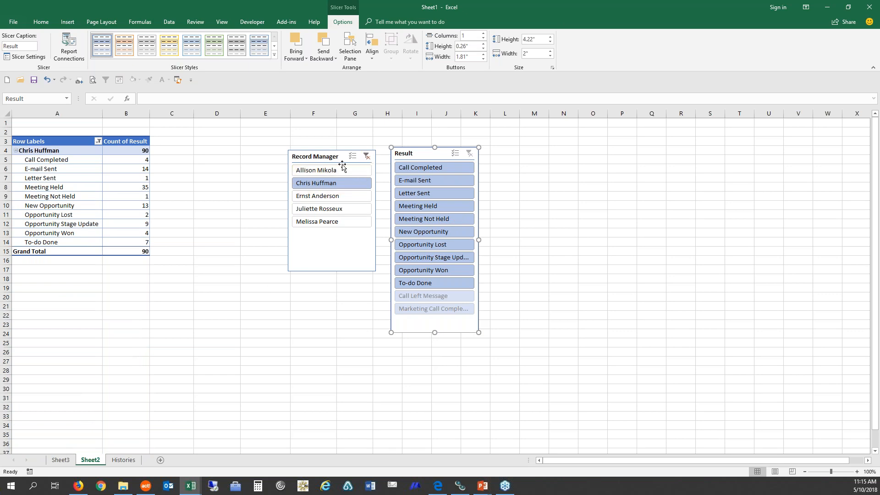
{"action": "left_click", "coordinate": [367, 158]}
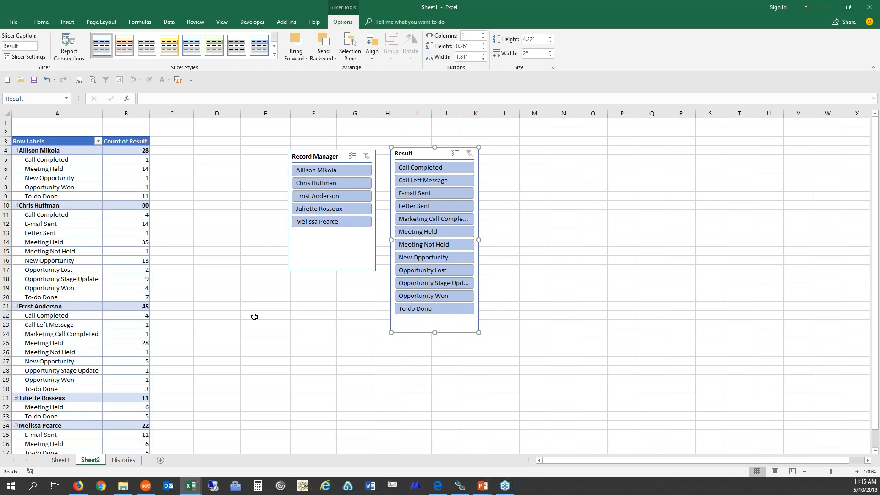
{"action": "left_click", "coordinate": [336, 173]}
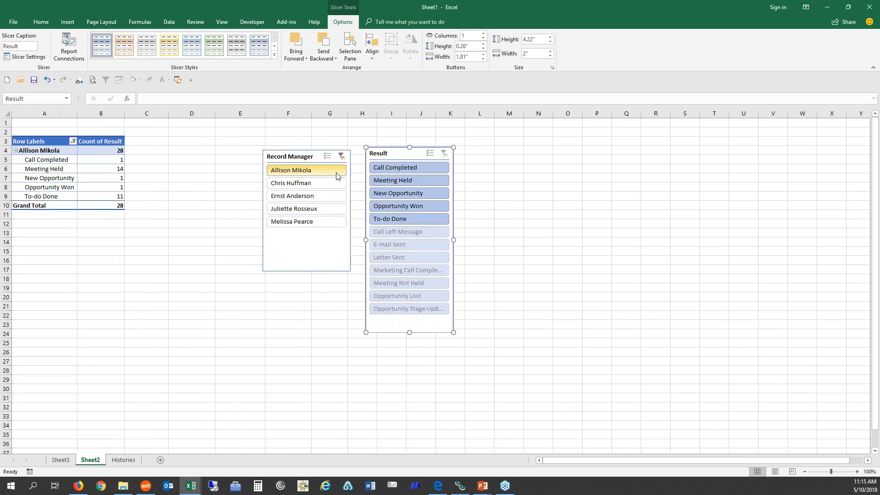
{"action": "left_click", "coordinate": [315, 210], "text": "ctrl"}
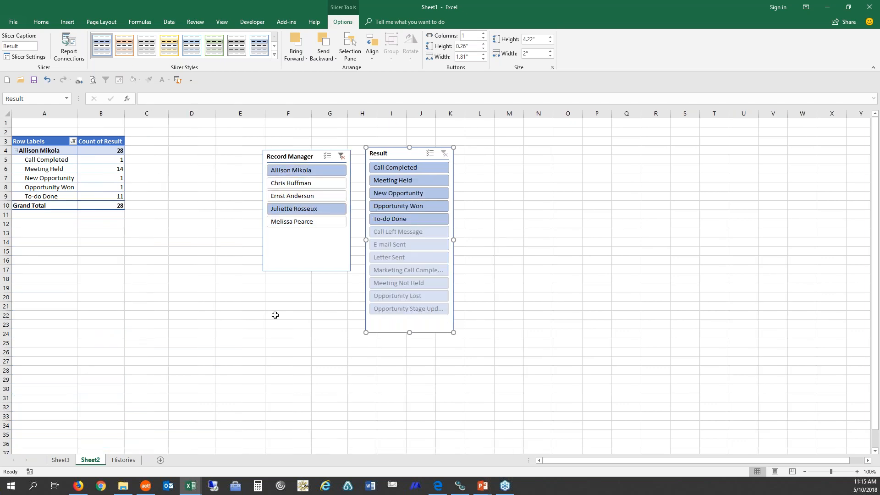
{"action": "left_click", "coordinate": [295, 197], "text": "ctrl"}
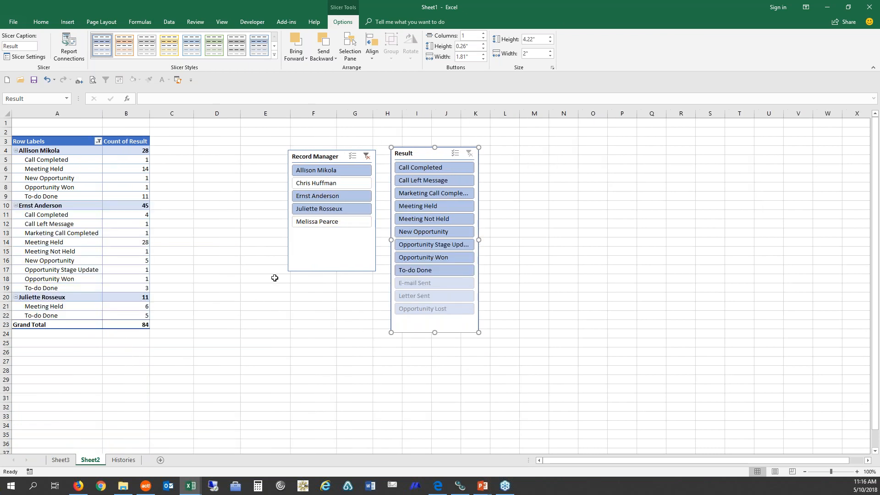
{"action": "left_click", "coordinate": [366, 156]}
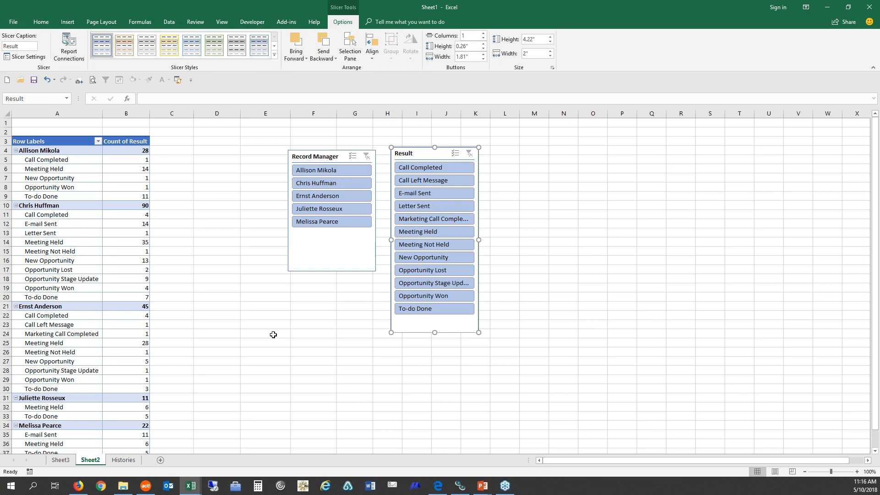
Try the Result slicer on Meeting Held and on Marketing Call Completed, clearing the filter after each
{"action": "left_click", "coordinate": [423, 233]}
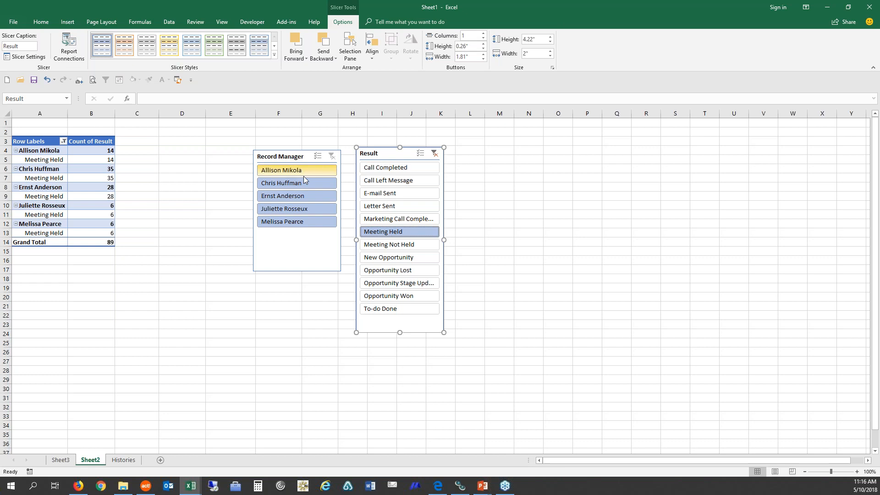
{"action": "left_click", "coordinate": [435, 154]}
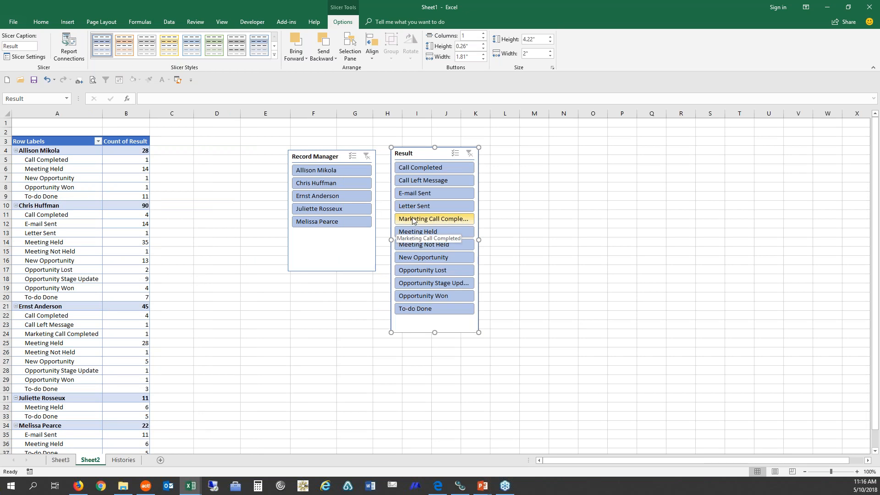
{"action": "left_click", "coordinate": [430, 223]}
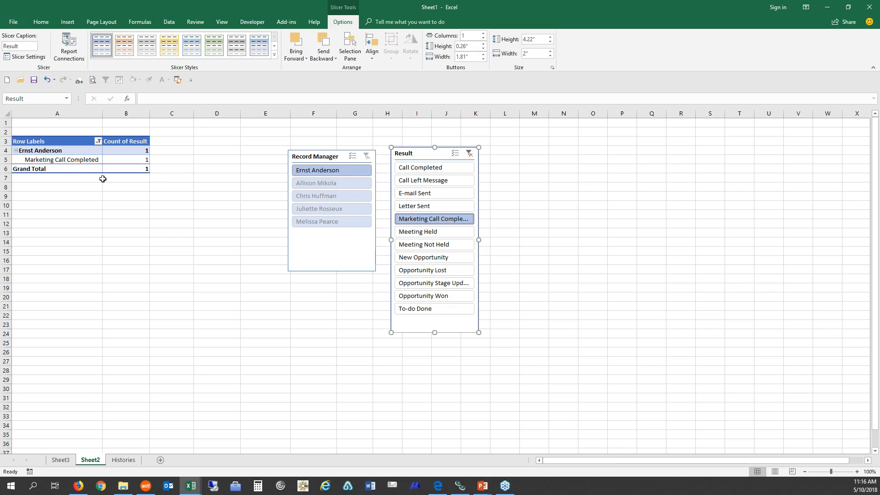
{"action": "left_click", "coordinate": [62, 159]}
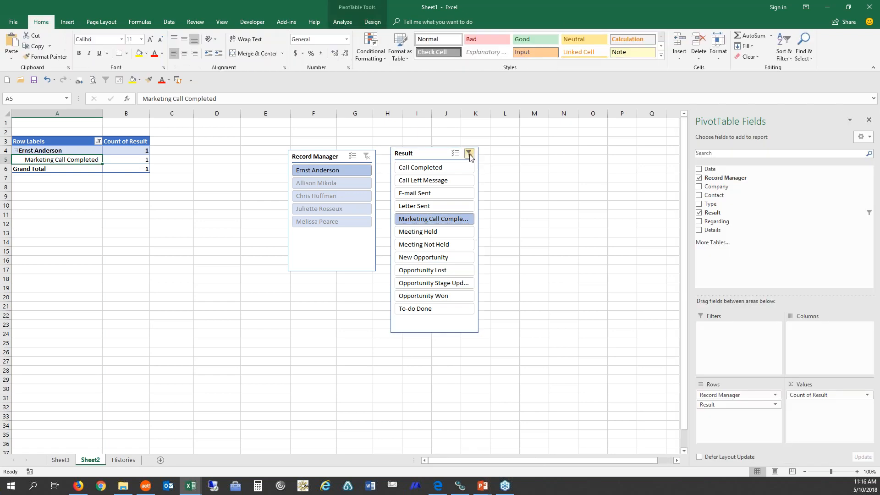
{"action": "left_click", "coordinate": [470, 155]}
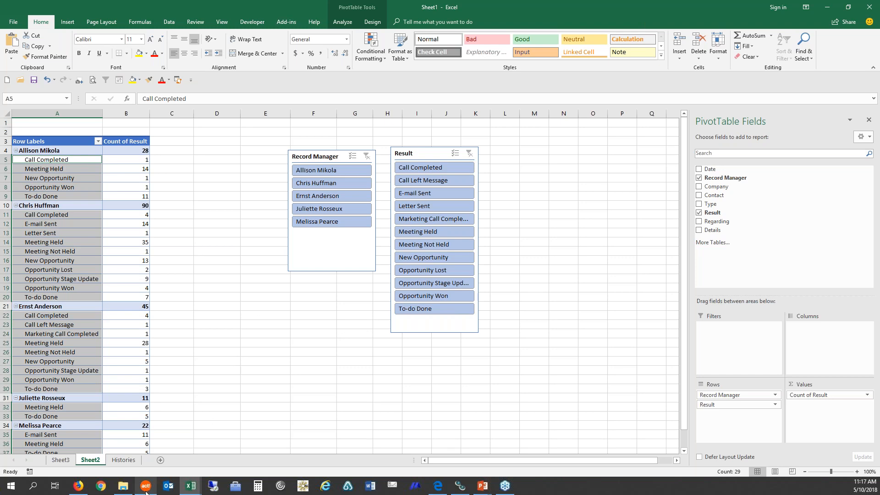
Switch to Act! and open the Opportunities list
{"action": "mouse_move", "coordinate": [145, 492]}
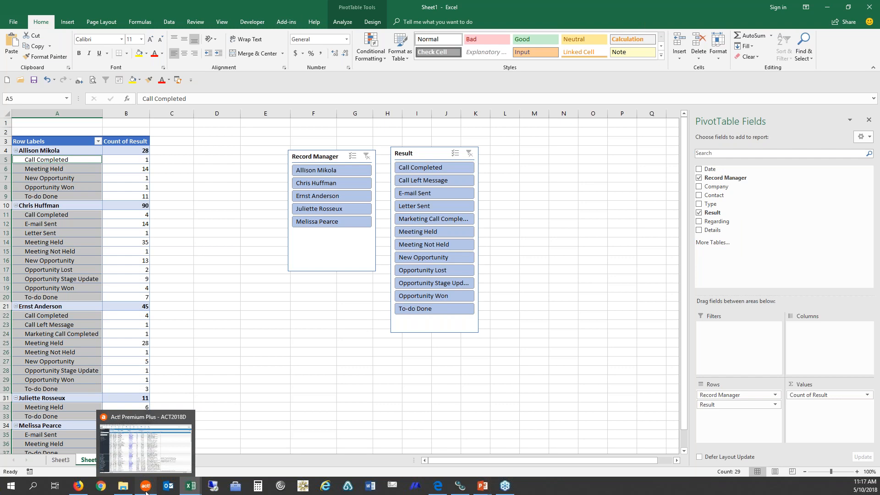
{"action": "left_click", "coordinate": [145, 487]}
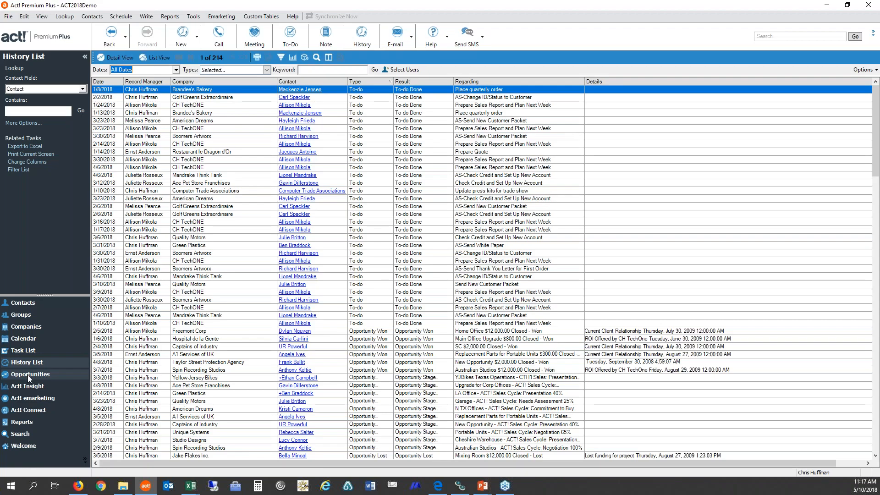
{"action": "left_click", "coordinate": [28, 375]}
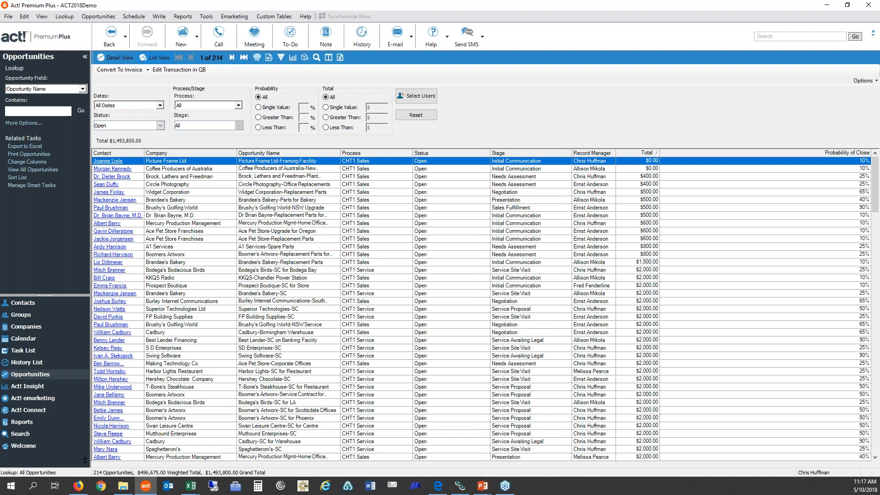
View the first opportunity's details, return to the opportunity list and check its status filter options
{"action": "left_click", "coordinate": [120, 59]}
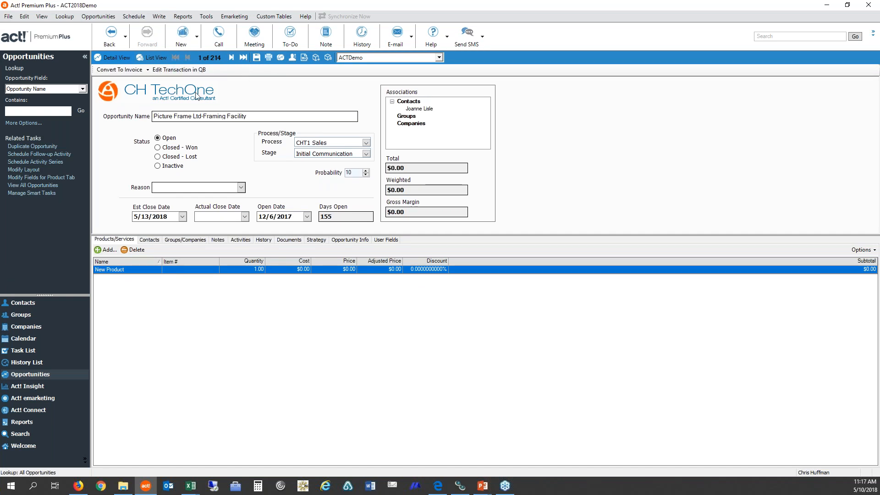
{"action": "left_click", "coordinate": [160, 69]}
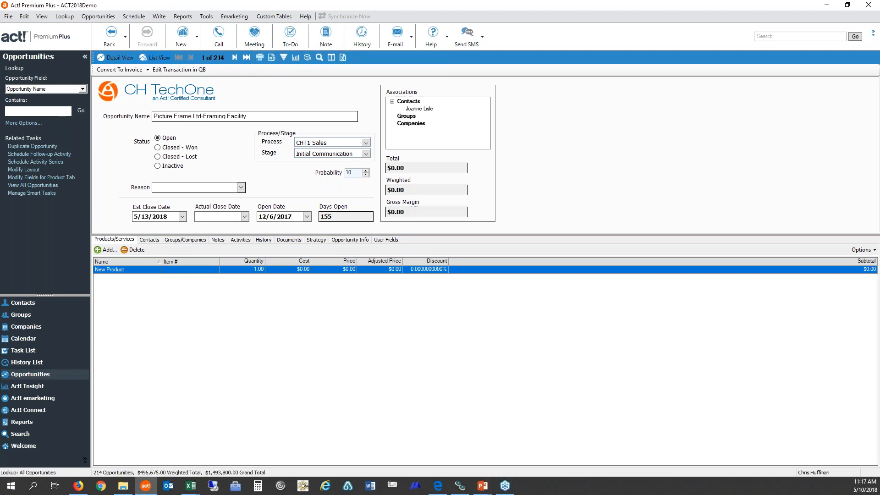
{"action": "left_click", "coordinate": [159, 58]}
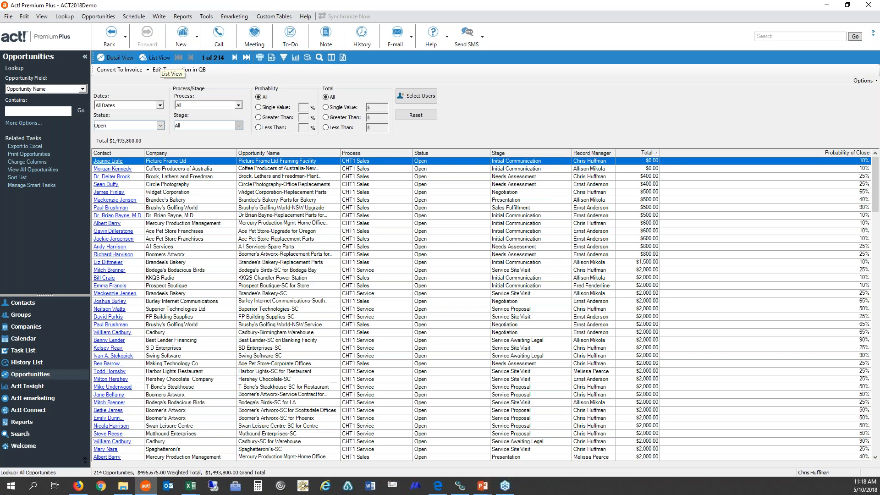
{"action": "left_click", "coordinate": [160, 125]}
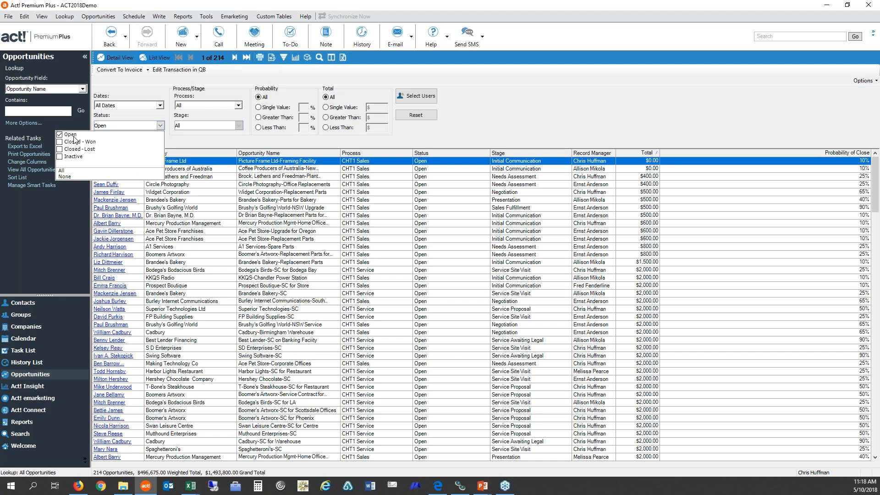
{"action": "left_click", "coordinate": [138, 95]}
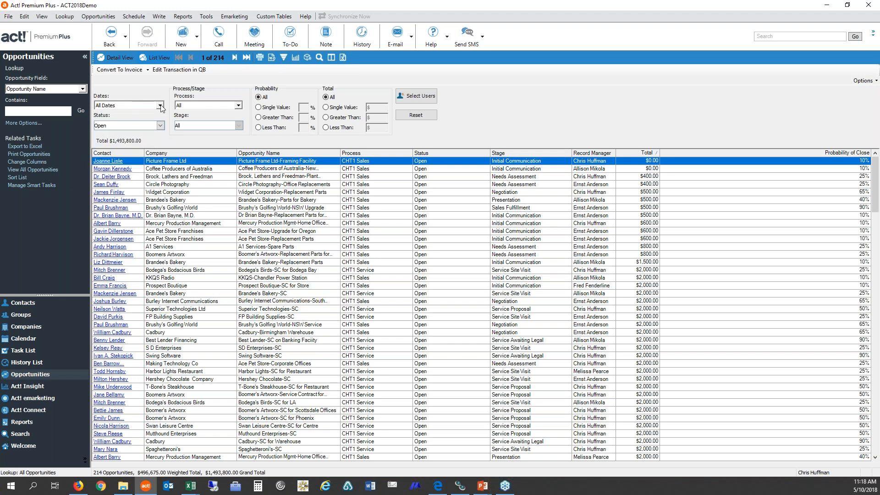
Look through the date range options for filtering the opportunities and keep All Dates
{"action": "left_click", "coordinate": [161, 107]}
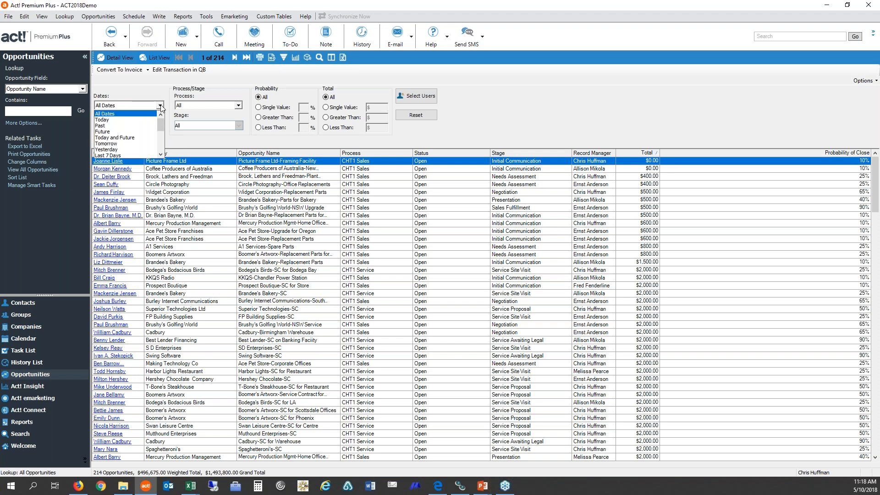
{"action": "left_click", "coordinate": [160, 155]}
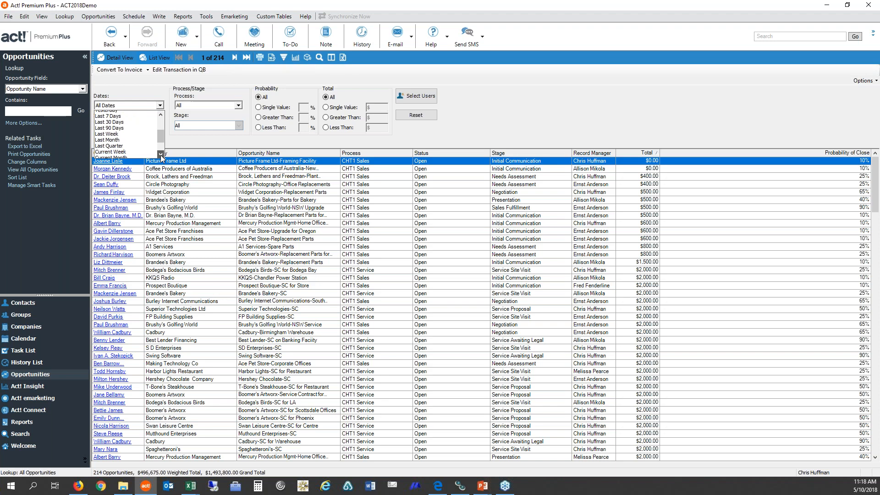
{"action": "scroll", "coordinate": [128, 133], "scroll_direction": "up", "scroll_amount": 5}
{"action": "left_click", "coordinate": [124, 112]}
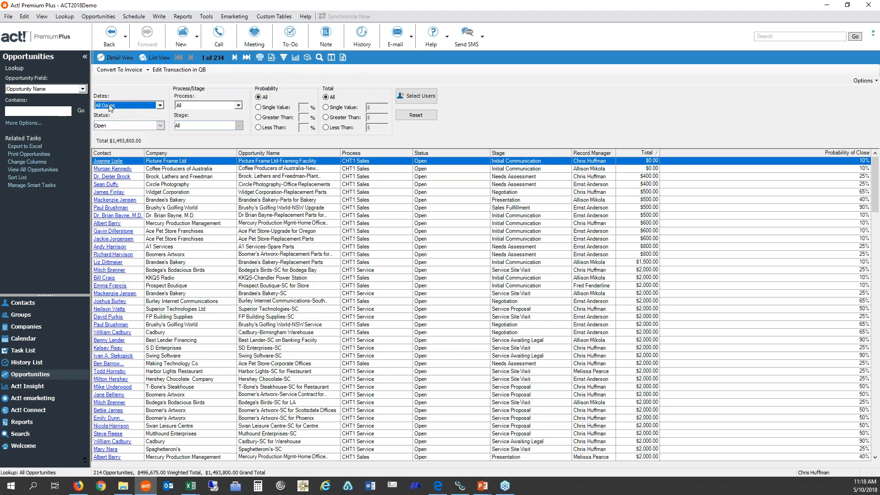
Filter the opportunities by the CHT1 Sales process and check which stages it offers
{"action": "left_click", "coordinate": [238, 106]}
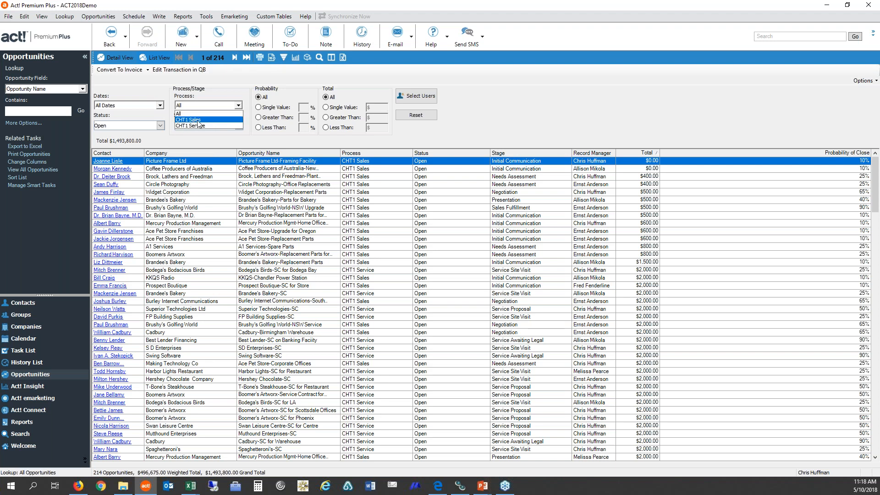
{"action": "left_click", "coordinate": [198, 120]}
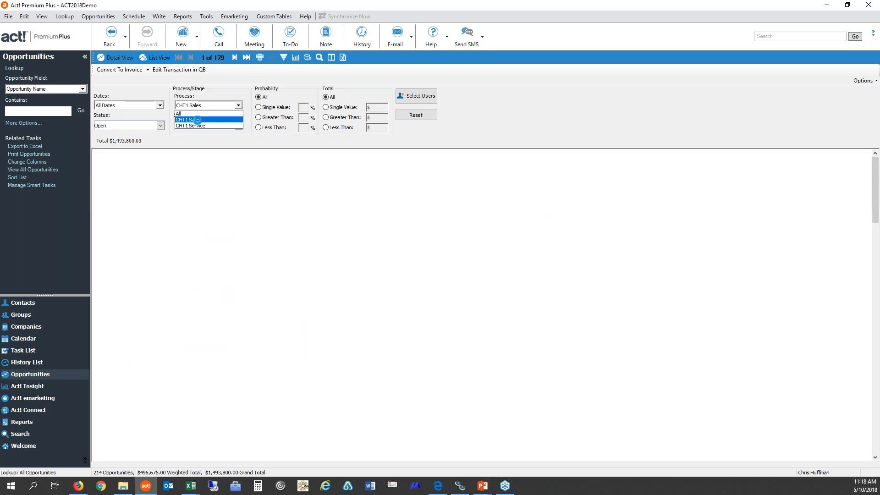
{"action": "left_click", "coordinate": [239, 125]}
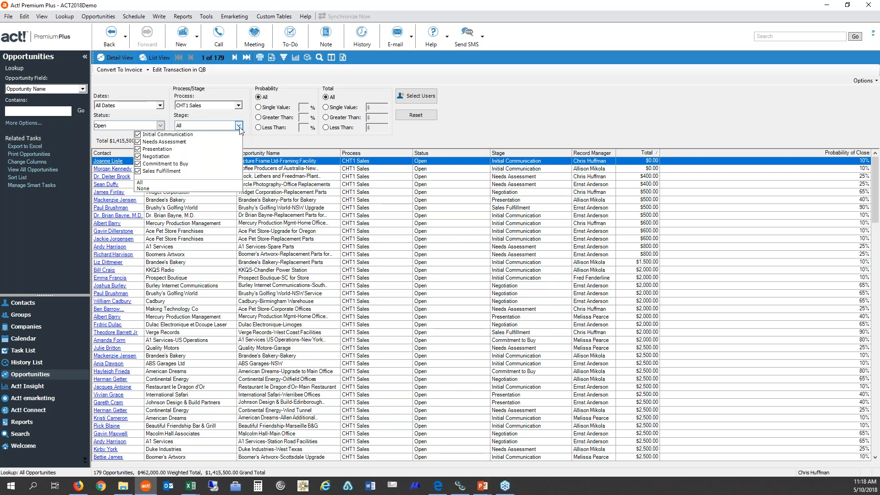
{"action": "left_click", "coordinate": [240, 106]}
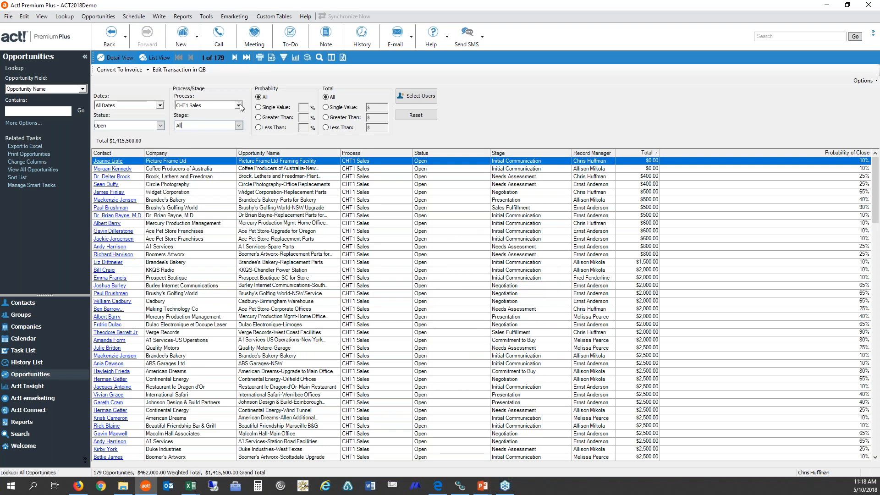
Filter the opportunities by the CHT1 Service process, check its stages, and set the process filter back to All
{"action": "left_click", "coordinate": [239, 106]}
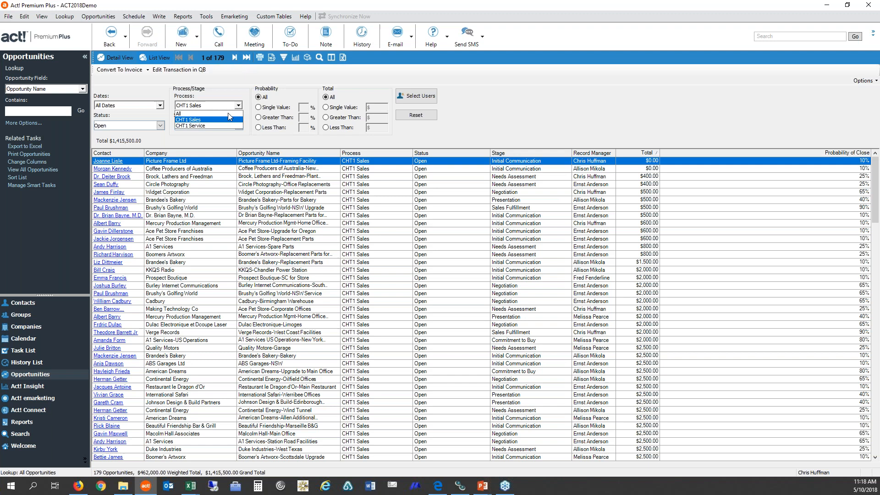
{"action": "left_click", "coordinate": [202, 126]}
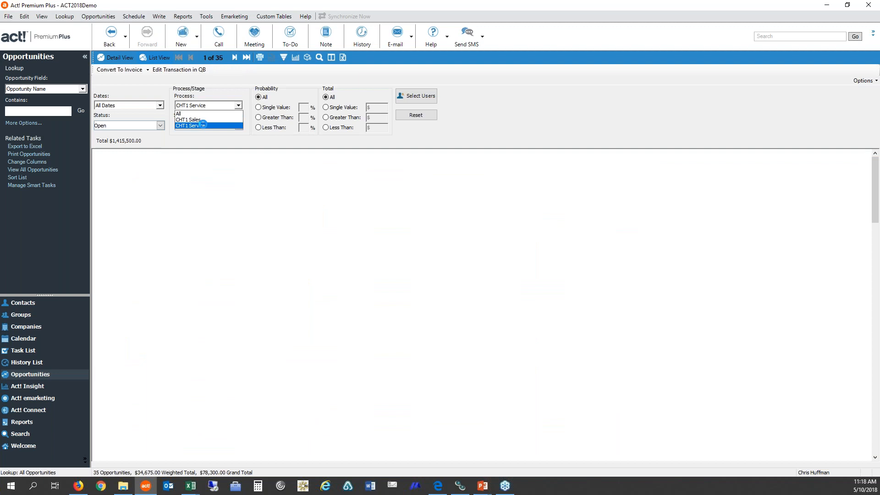
{"action": "left_click", "coordinate": [239, 126]}
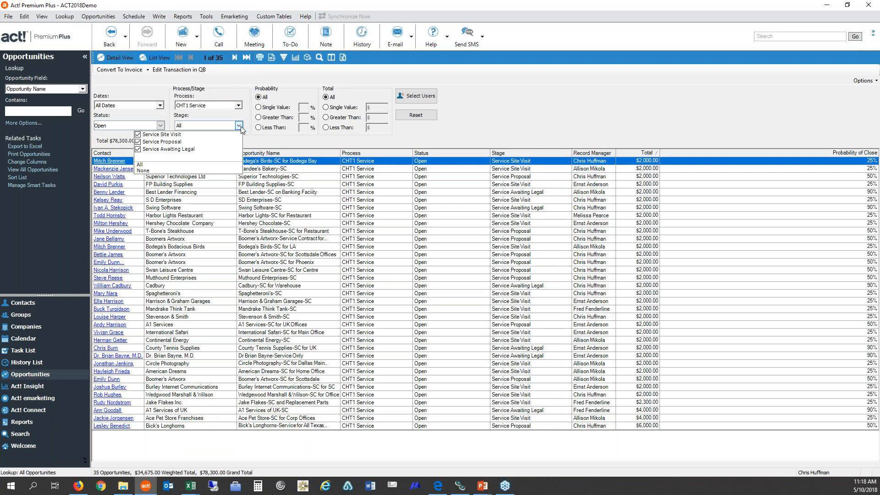
{"action": "left_click", "coordinate": [241, 106]}
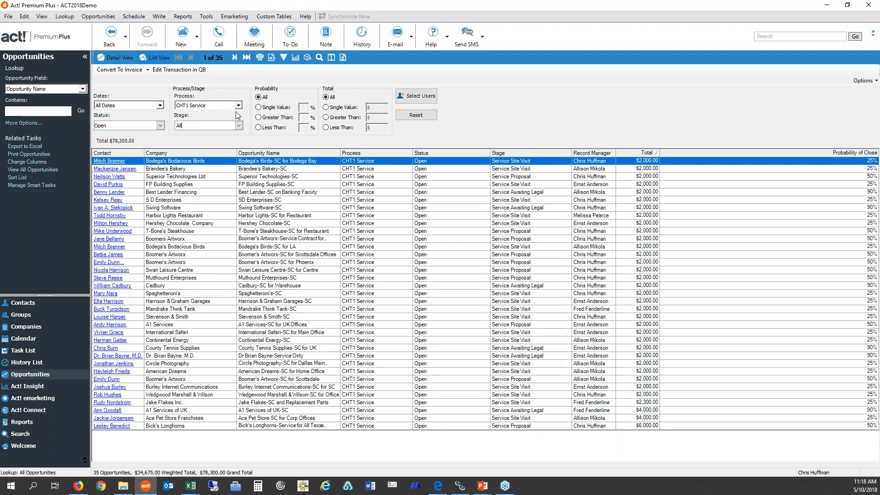
{"action": "left_click", "coordinate": [238, 105]}
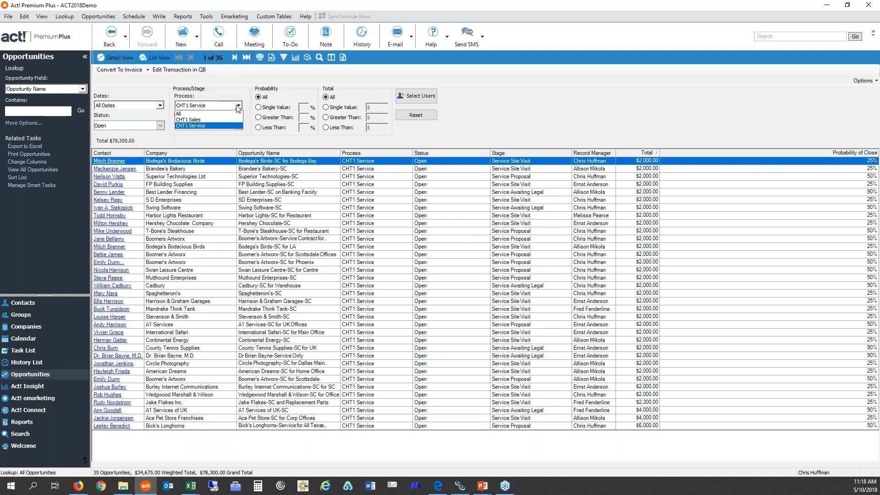
{"action": "left_click", "coordinate": [185, 114]}
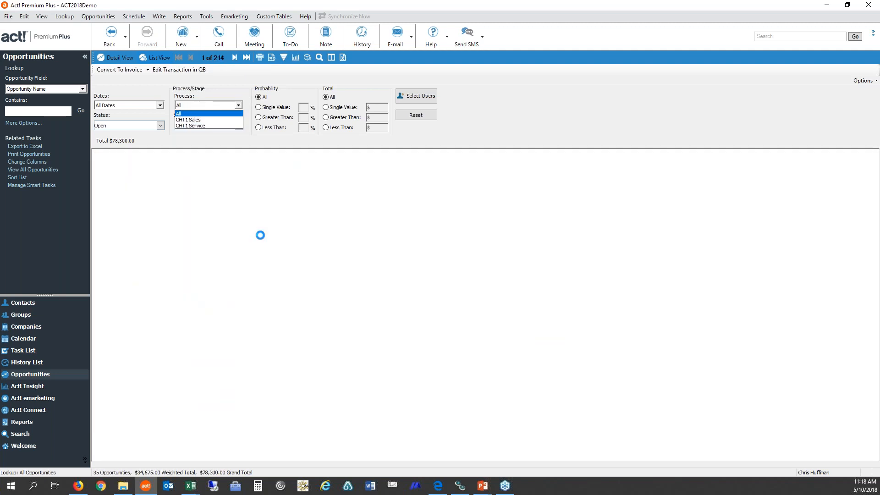
Add the Product field as a column at the end of the opportunity list
{"action": "mouse_move", "coordinate": [262, 239]}
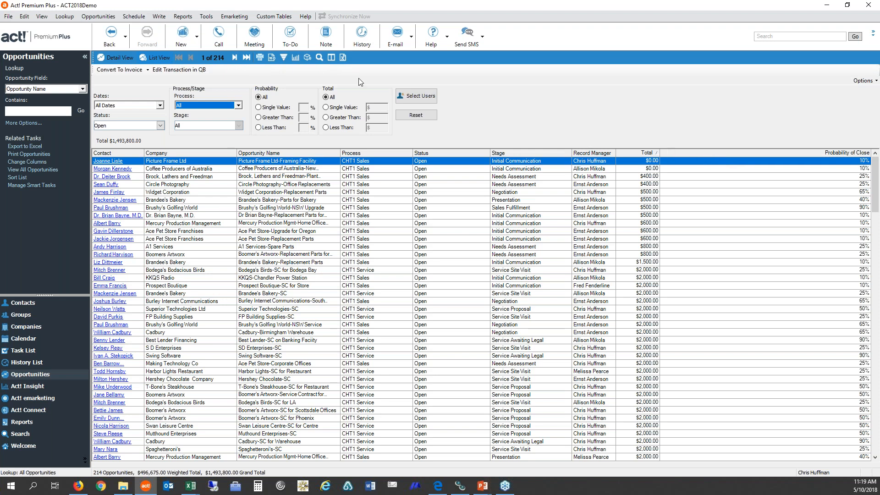
{"action": "left_click", "coordinate": [331, 59]}
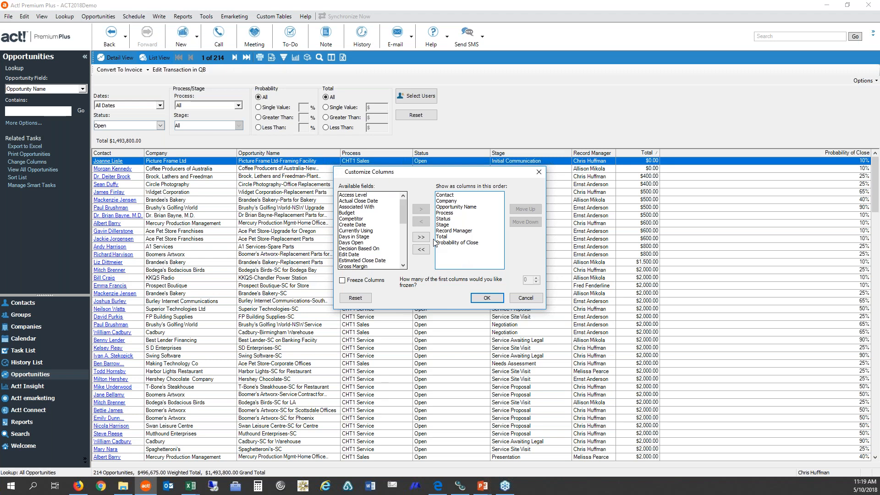
{"action": "left_click_drag", "start_coordinate": [403, 212], "coordinate": [405, 250]}
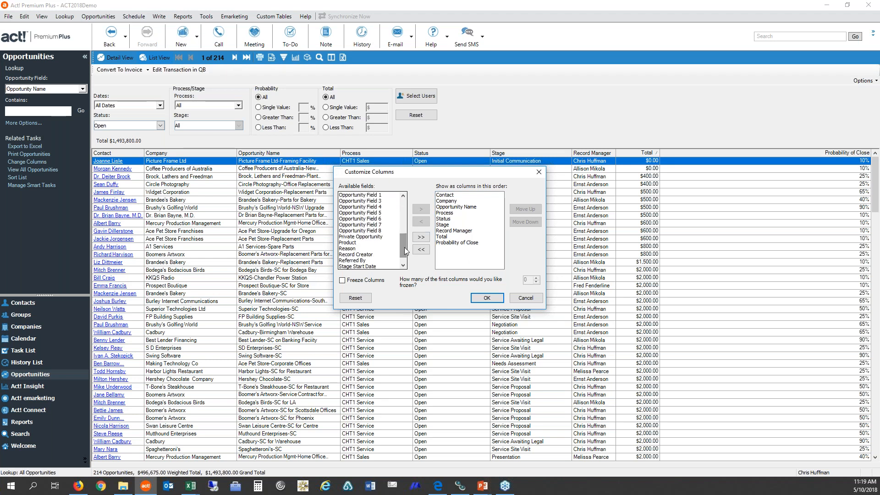
{"action": "left_click", "coordinate": [347, 242]}
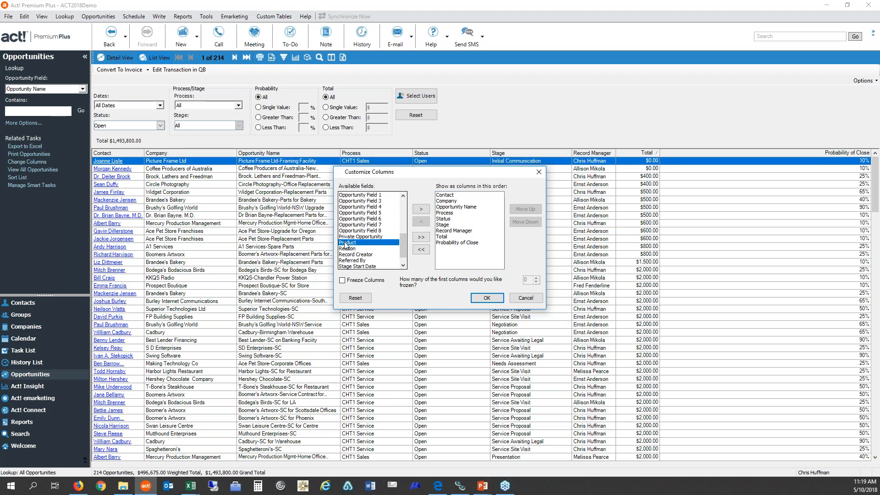
{"action": "left_click", "coordinate": [421, 210]}
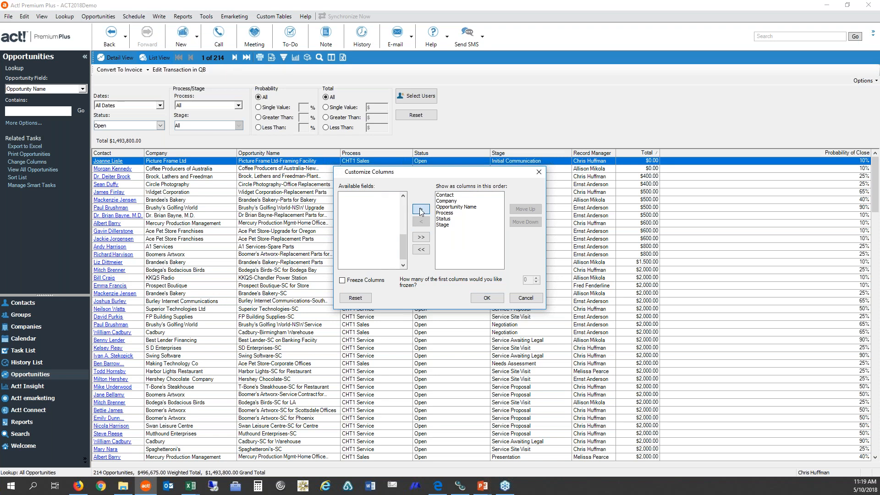
{"action": "left_click", "coordinate": [480, 298]}
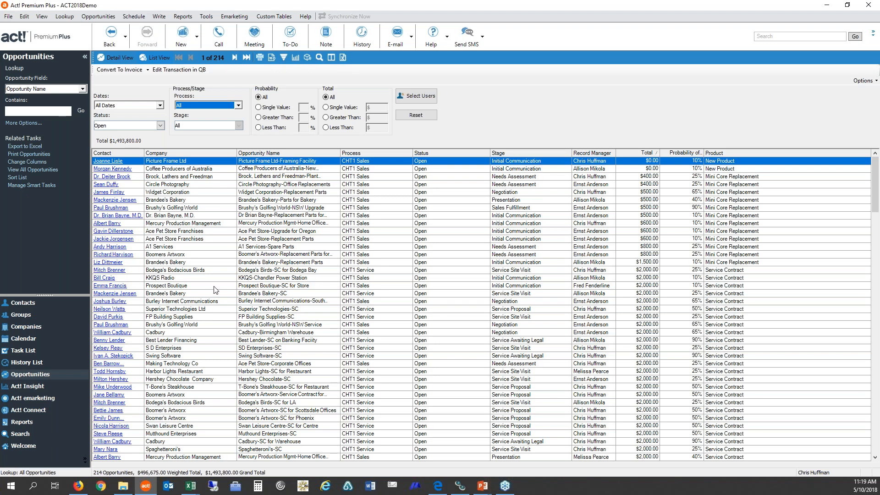
Export the opportunity list to Excel and bring up the exported workbook in a maximized window
{"action": "left_click", "coordinate": [342, 57]}
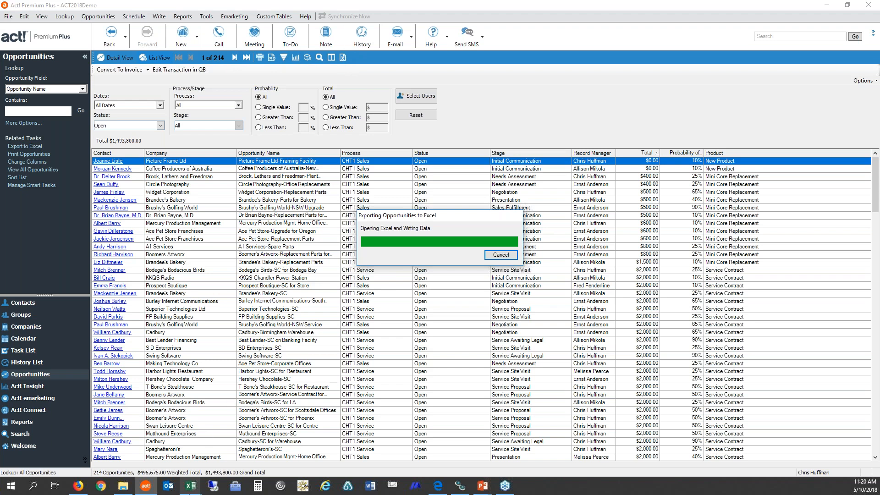
{"action": "mouse_move", "coordinate": [189, 492]}
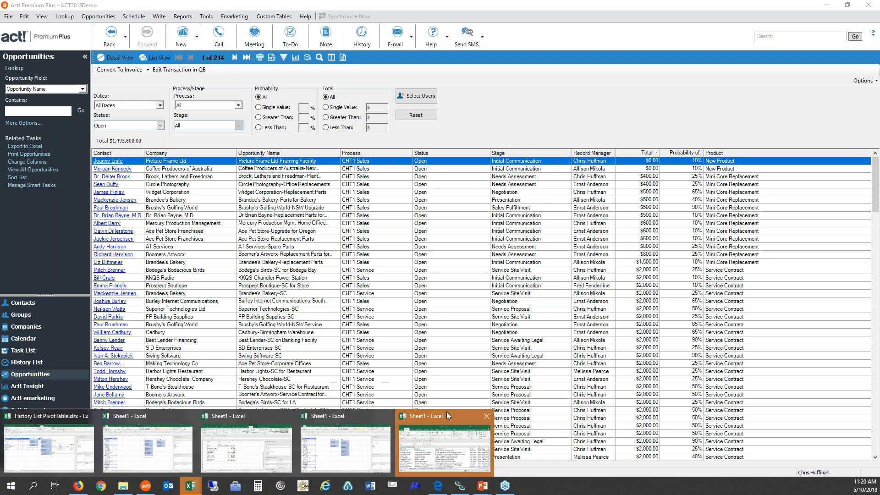
{"action": "left_click", "coordinate": [448, 416]}
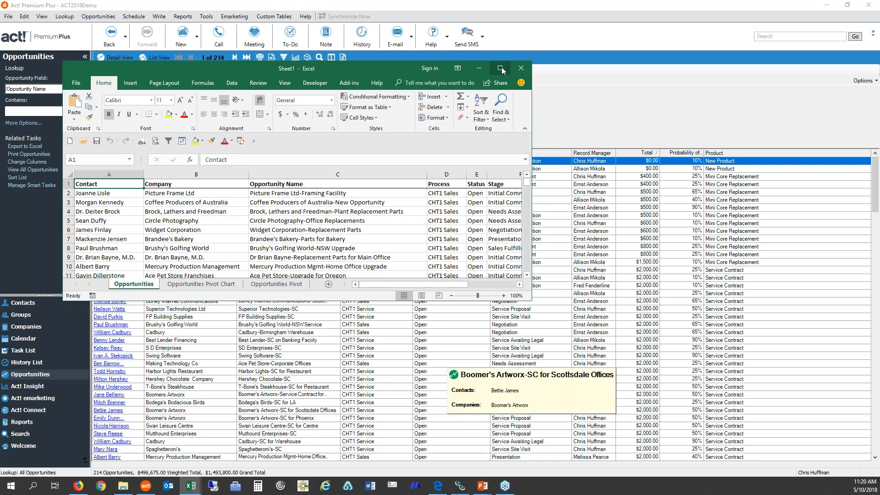
{"action": "left_click", "coordinate": [502, 67]}
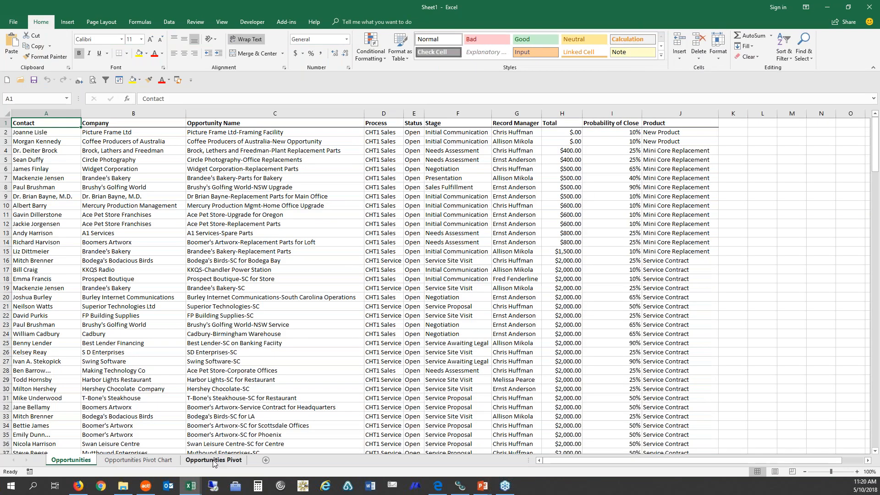
Compare the exported Opportunities Pivot sheet with the Opportunities Pivot Chart sheet
{"action": "left_click", "coordinate": [214, 461]}
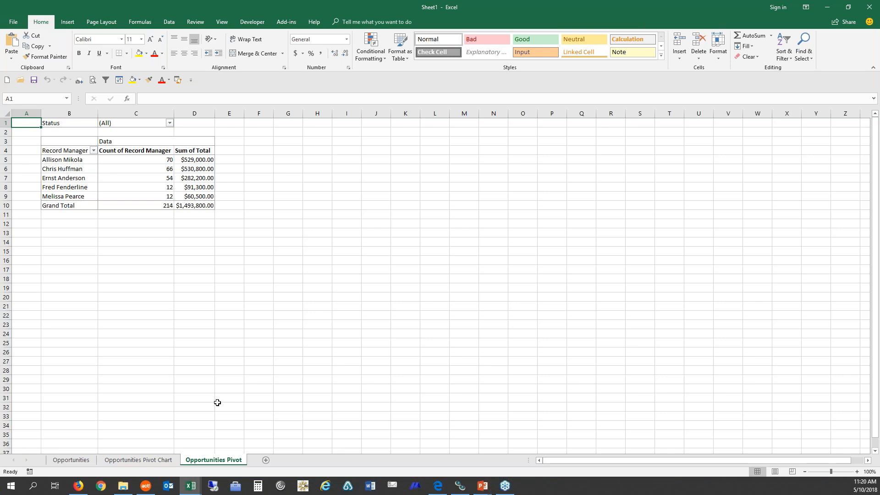
{"action": "left_click", "coordinate": [139, 460]}
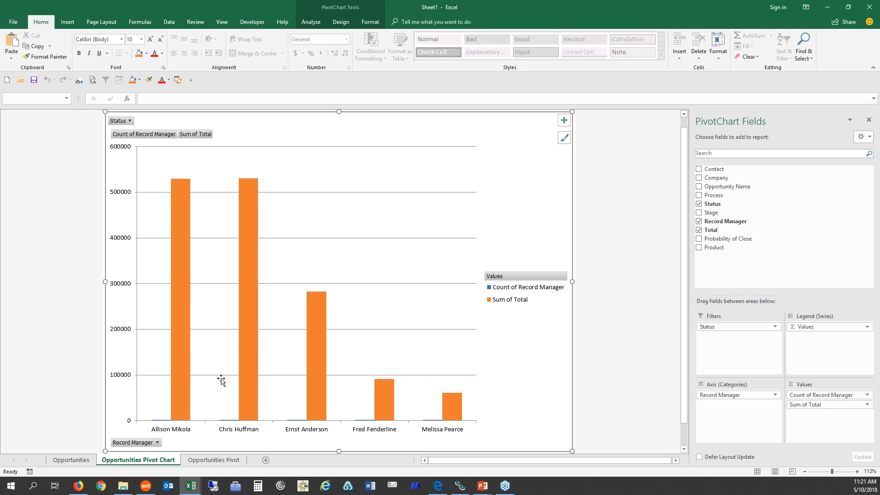
{"action": "left_click", "coordinate": [228, 460]}
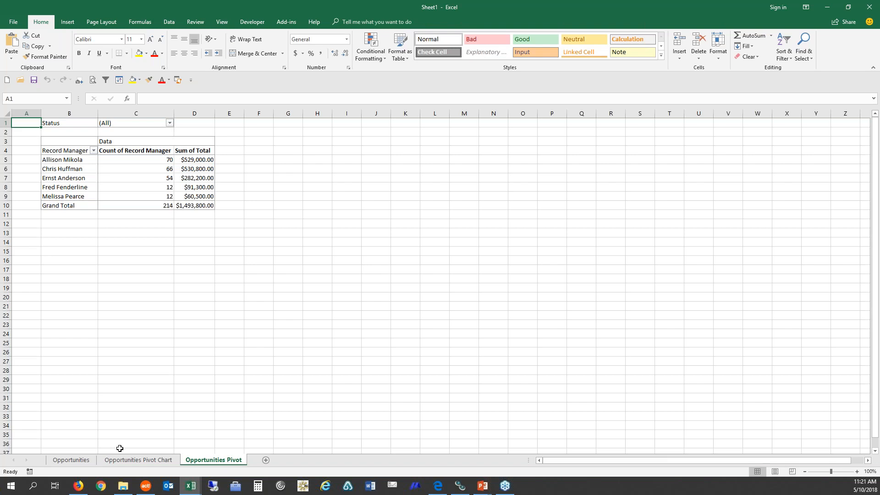
{"action": "left_click", "coordinate": [125, 461]}
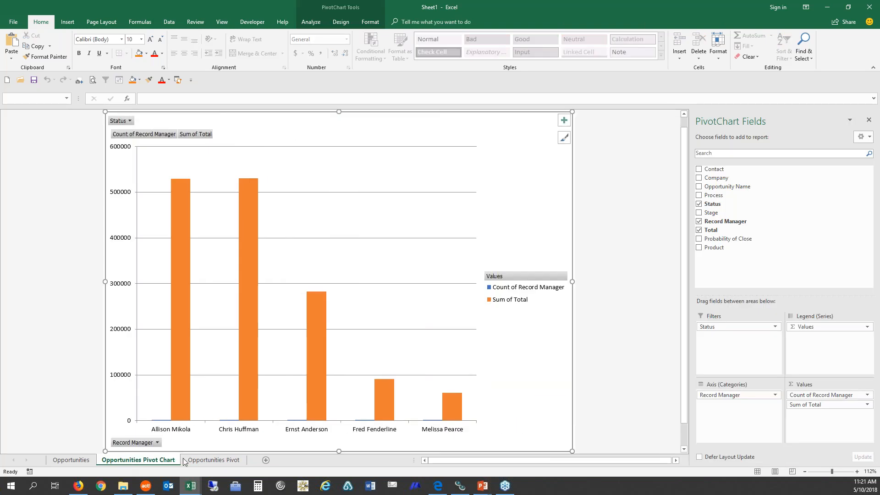
Replace Record Manager with Product in the rows of the Opportunities Pivot table and check the resulting pivot chart
{"action": "left_click", "coordinate": [217, 462]}
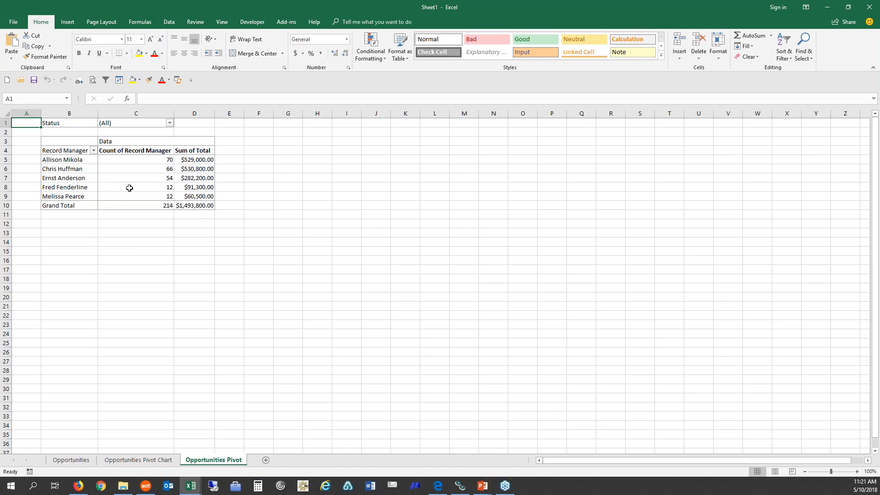
{"action": "left_click", "coordinate": [141, 171]}
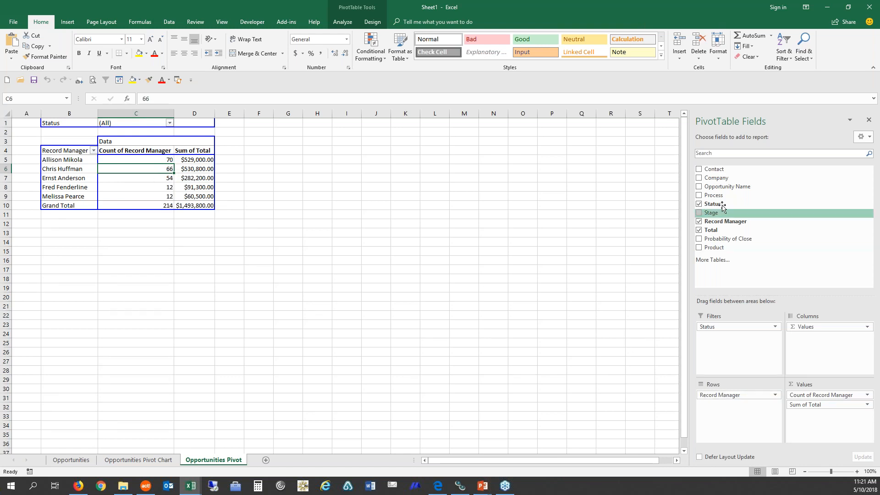
{"action": "left_click_drag", "start_coordinate": [719, 248], "coordinate": [720, 393]}
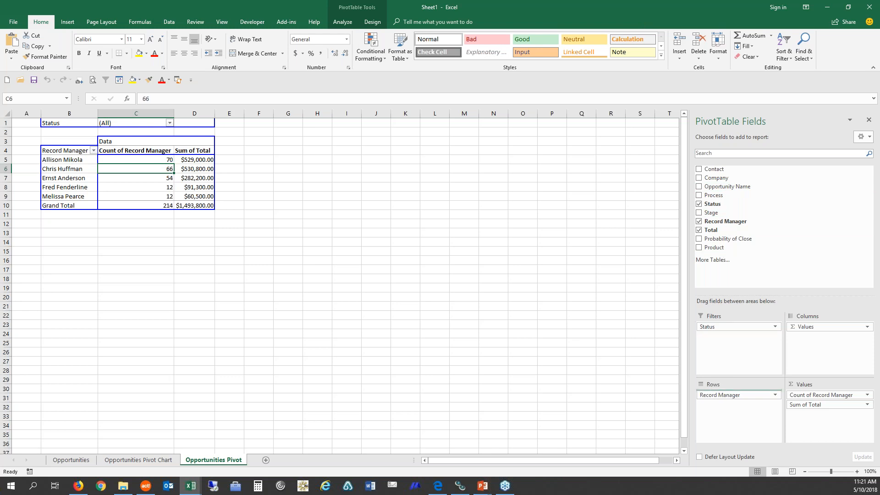
{"action": "left_click_drag", "start_coordinate": [715, 404], "coordinate": [621, 339]}
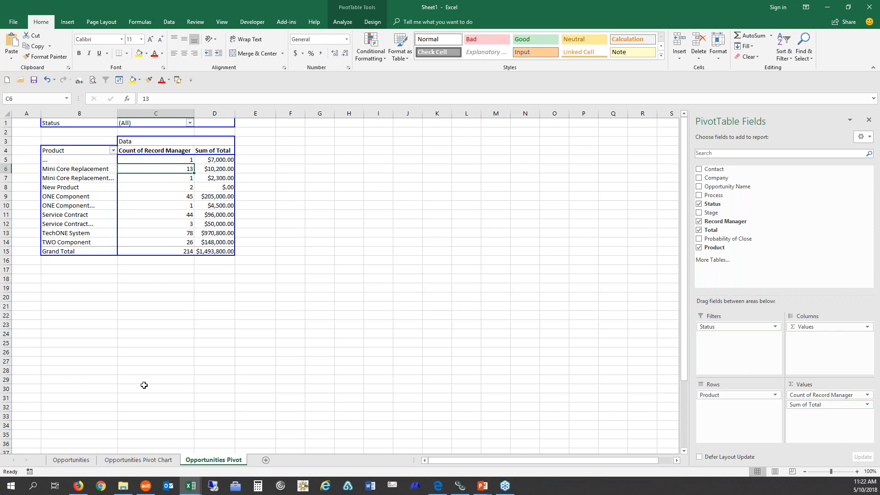
{"action": "left_click", "coordinate": [138, 461]}
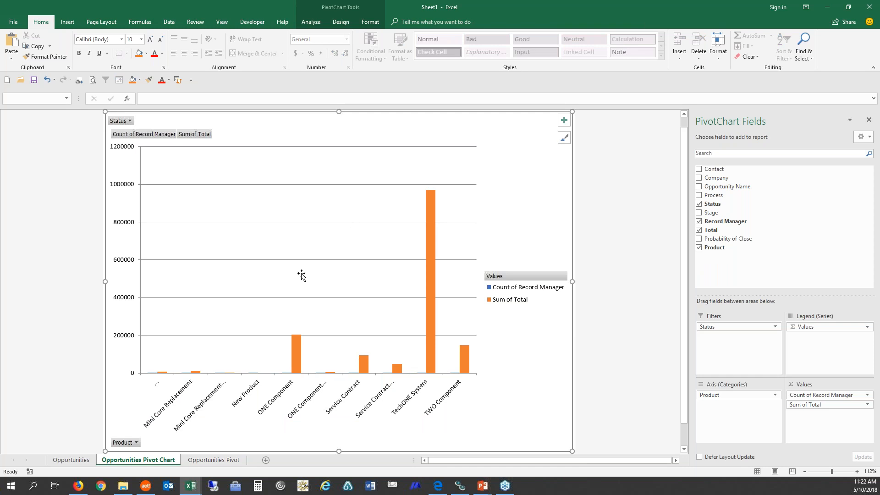
{"action": "left_click", "coordinate": [231, 463]}
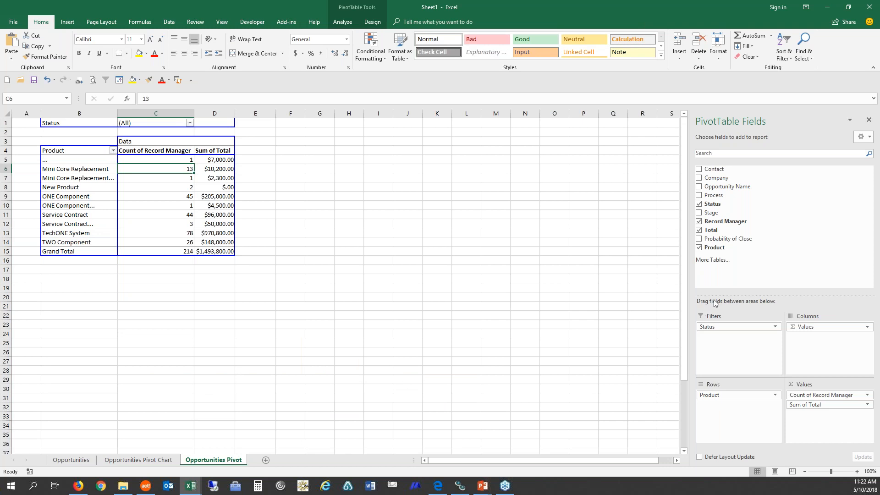
Add Record Manager above Product in the pivot table's rows and insert Process between the two
{"action": "left_click_drag", "start_coordinate": [723, 225], "coordinate": [721, 396]}
{"action": "left_click_drag", "start_coordinate": [721, 397], "coordinate": [721, 395]}
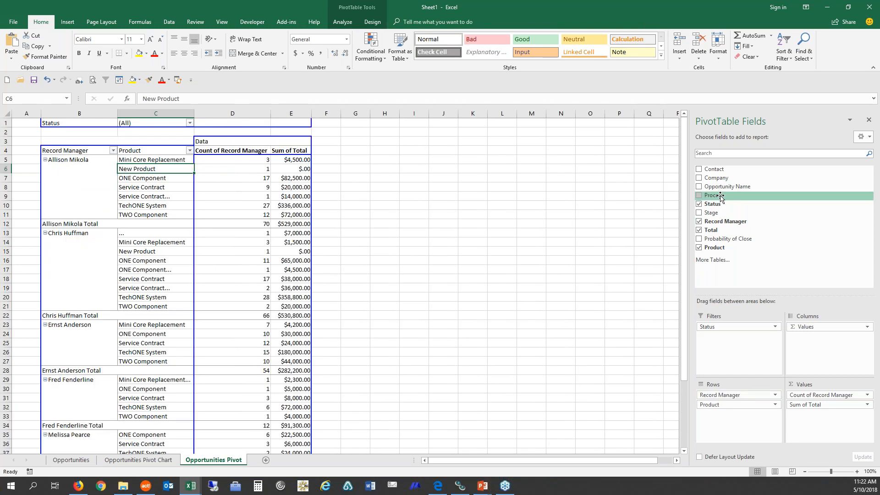
{"action": "left_click_drag", "start_coordinate": [733, 326], "coordinate": [732, 400]}
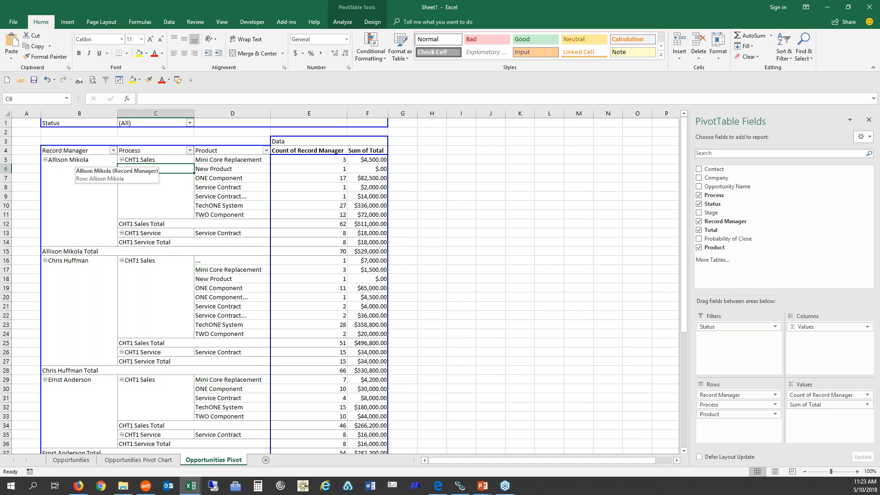
Switch to the running PowerPoint slide show and advance from the Act! options slide to the closing Thank you slide
{"action": "left_click", "coordinate": [480, 487]}
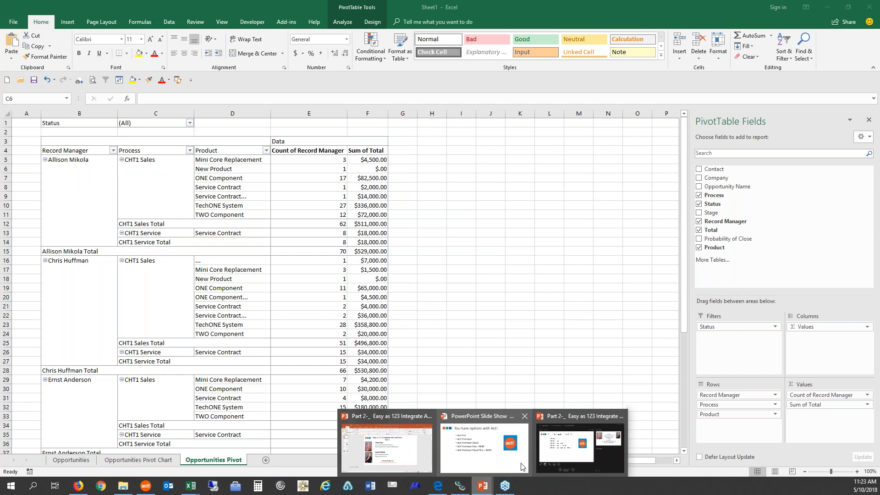
{"action": "left_click", "coordinate": [522, 466]}
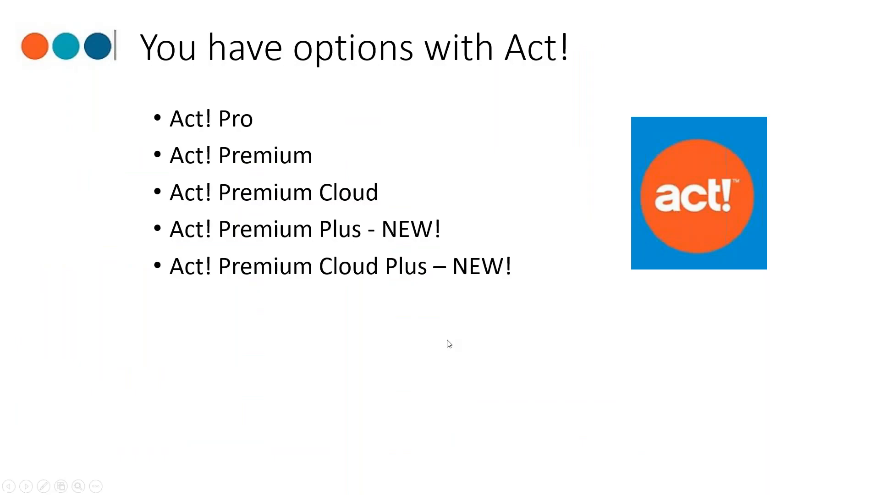
{"action": "left_click", "coordinate": [447, 341]}
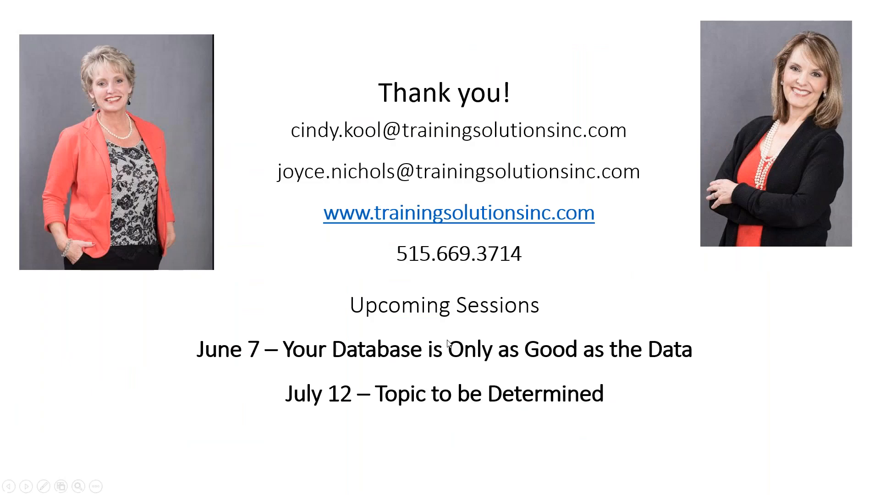